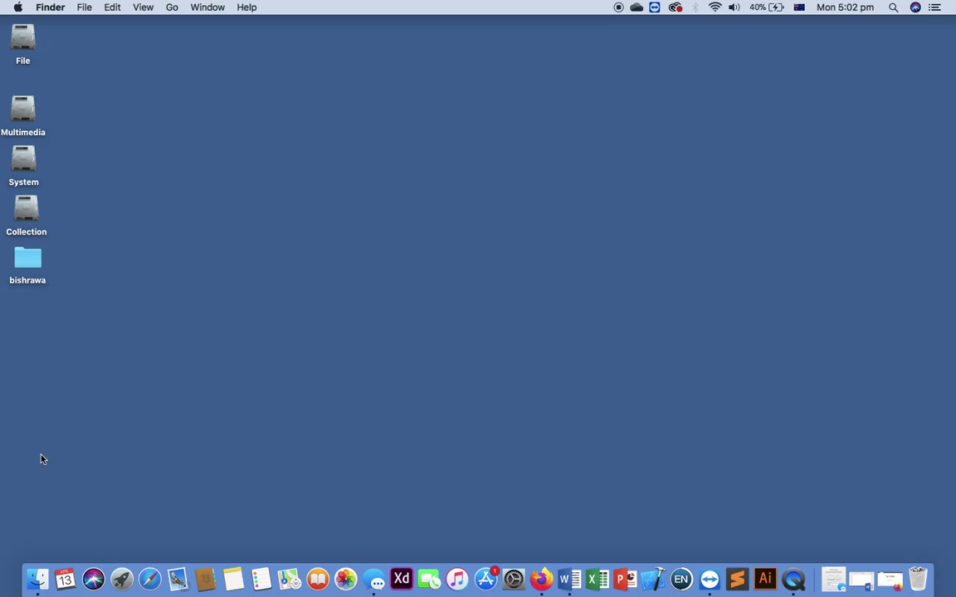
Step: Open the Applications folder in Finder and launch Font Book
{"action": "left_click", "coordinate": [38, 581]}
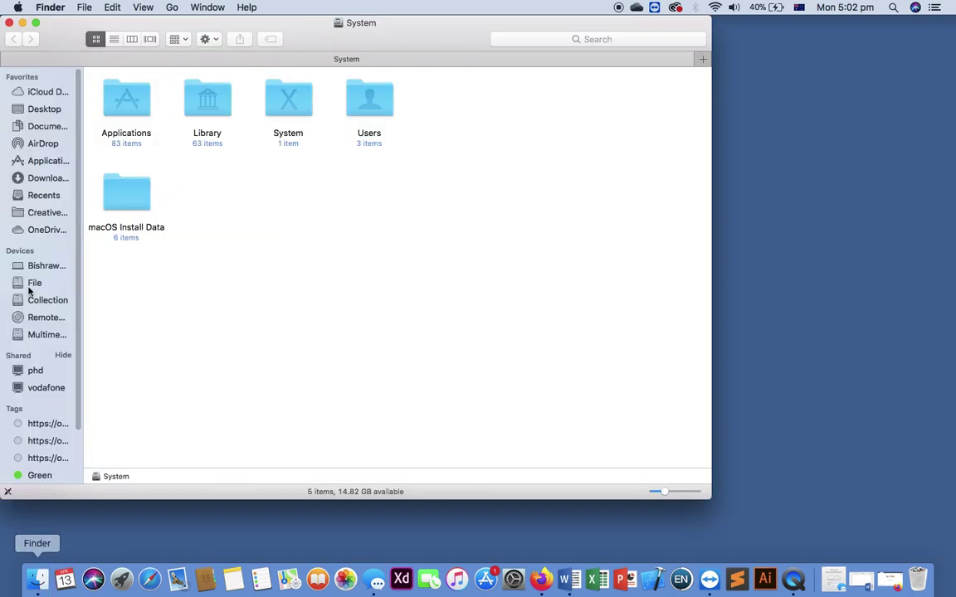
{"action": "left_click", "coordinate": [47, 162]}
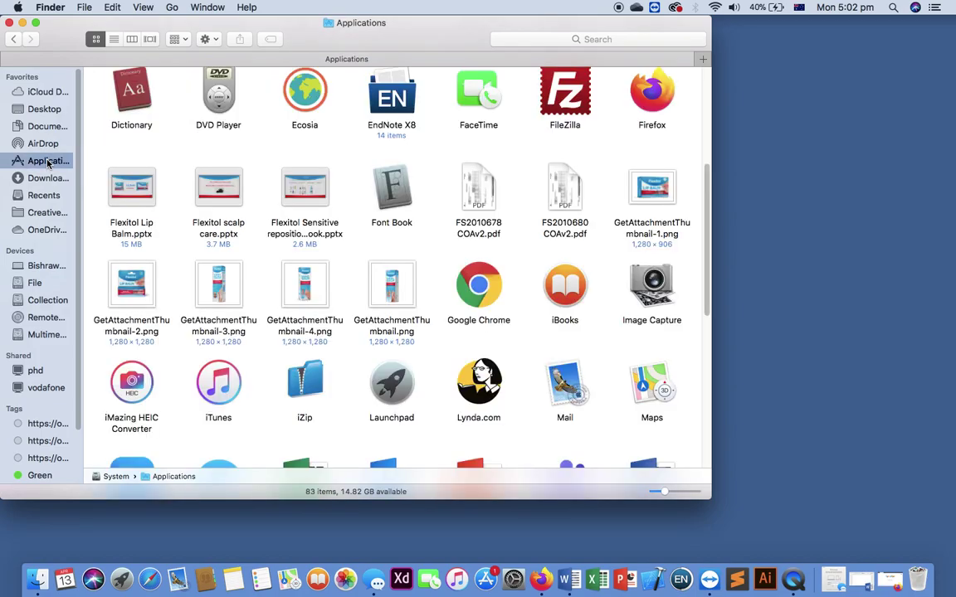
{"action": "double_click", "coordinate": [397, 197]}
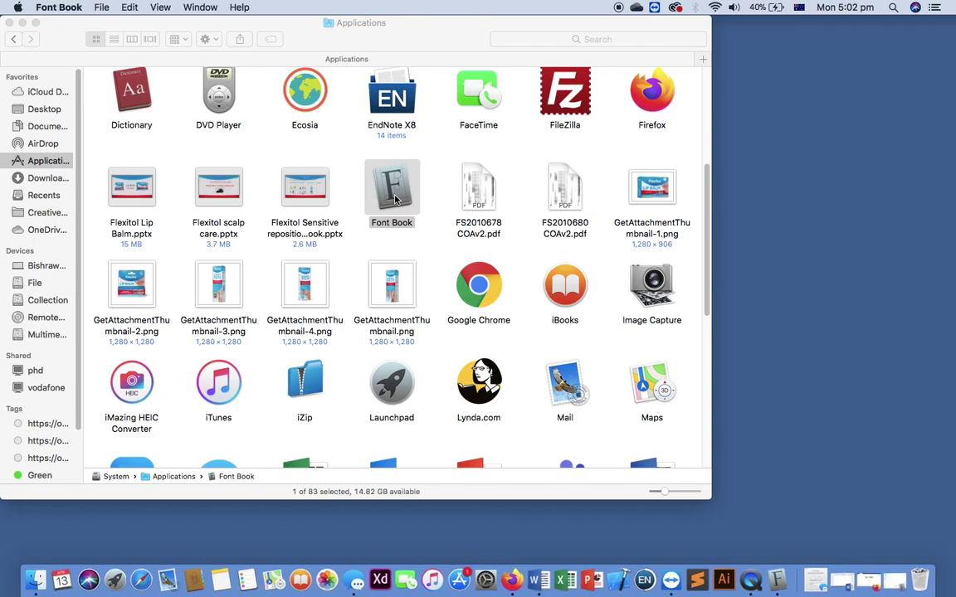
Step: Preview the Angilla Tattoo Personal Use font in the user list, then quit Font Book
{"action": "left_click", "coordinate": [330, 114]}
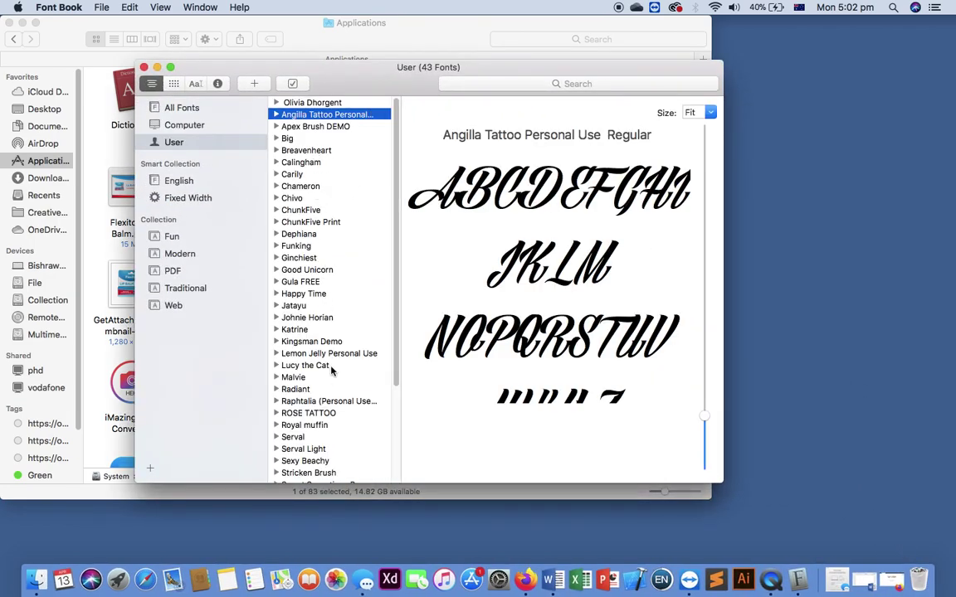
{"action": "scroll", "coordinate": [331, 395], "scroll_direction": "down", "scroll_amount": 5}
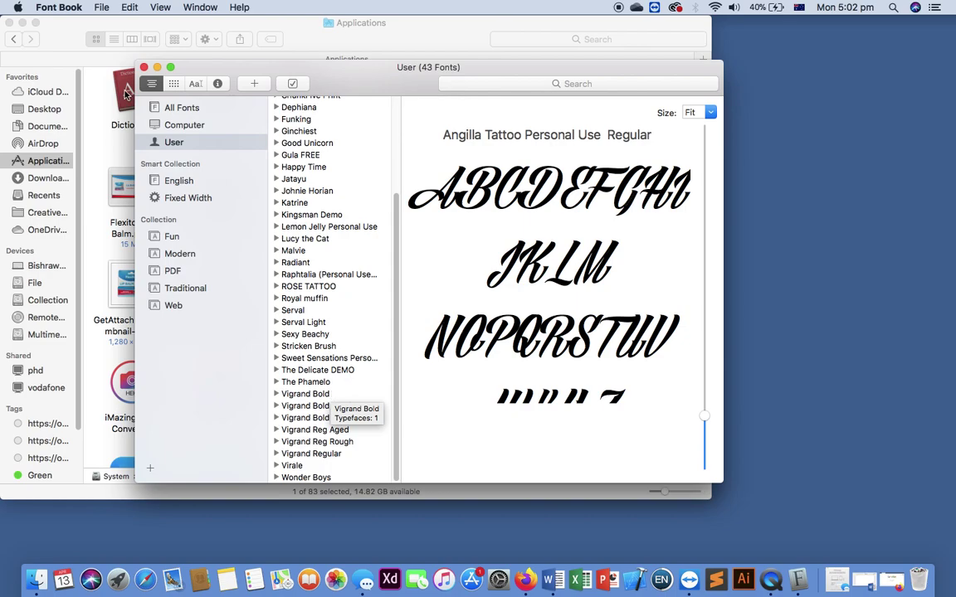
{"action": "left_click", "coordinate": [144, 67]}
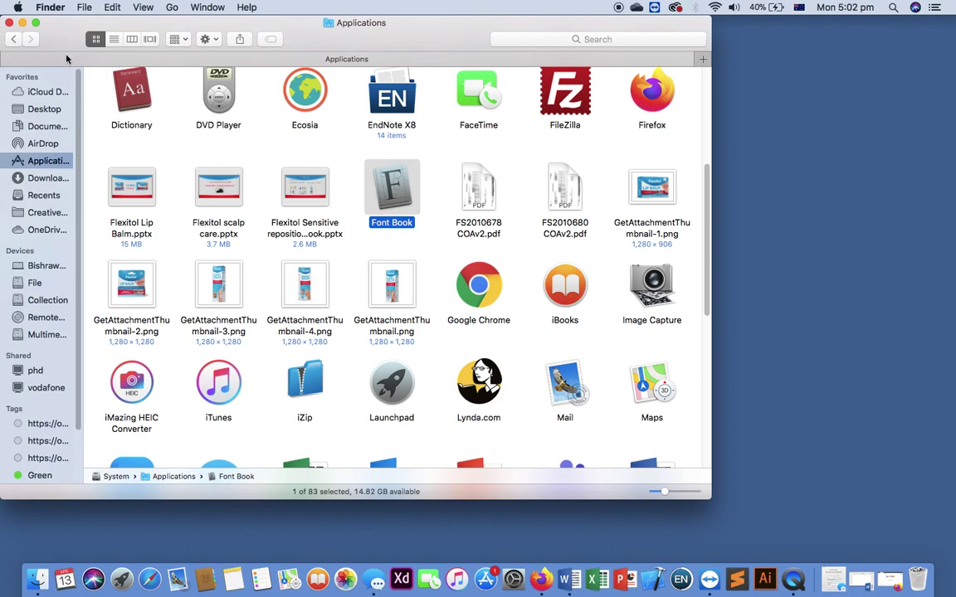
Step: Close the Applications window and launch Font Book from a Launchpad search for 'font'
{"action": "left_click", "coordinate": [10, 22]}
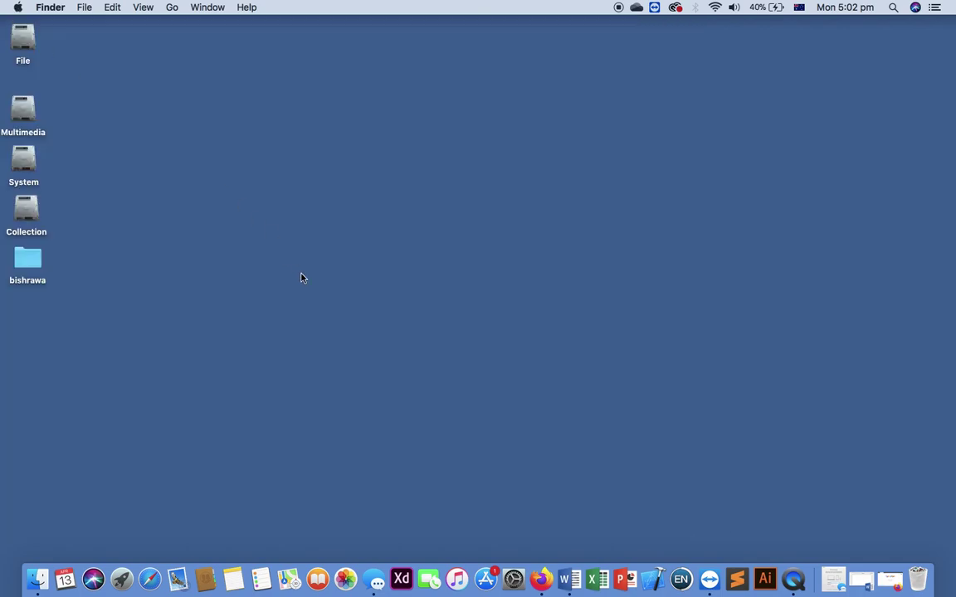
{"action": "key", "text": "F4"}
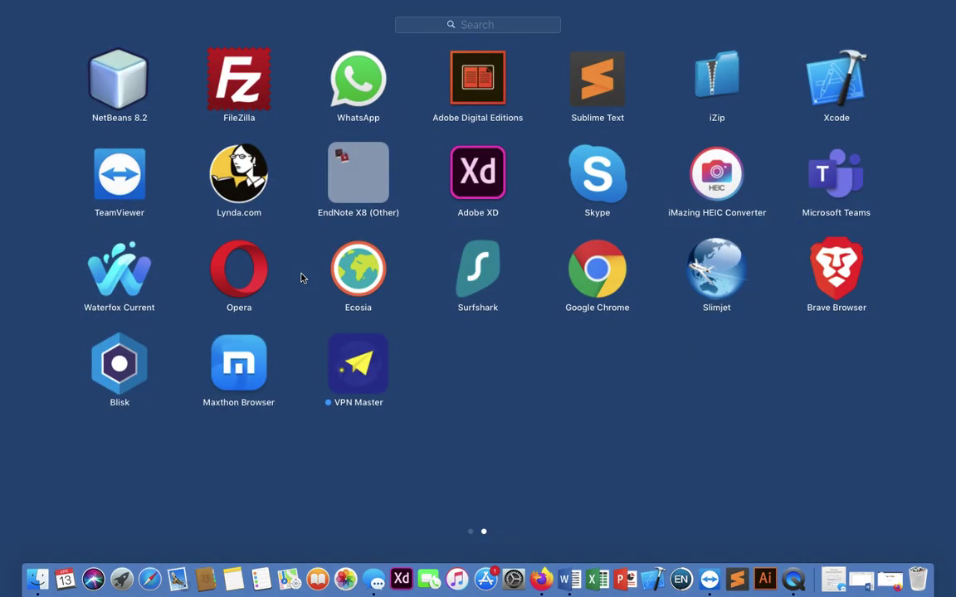
{"action": "type", "text": "font"}
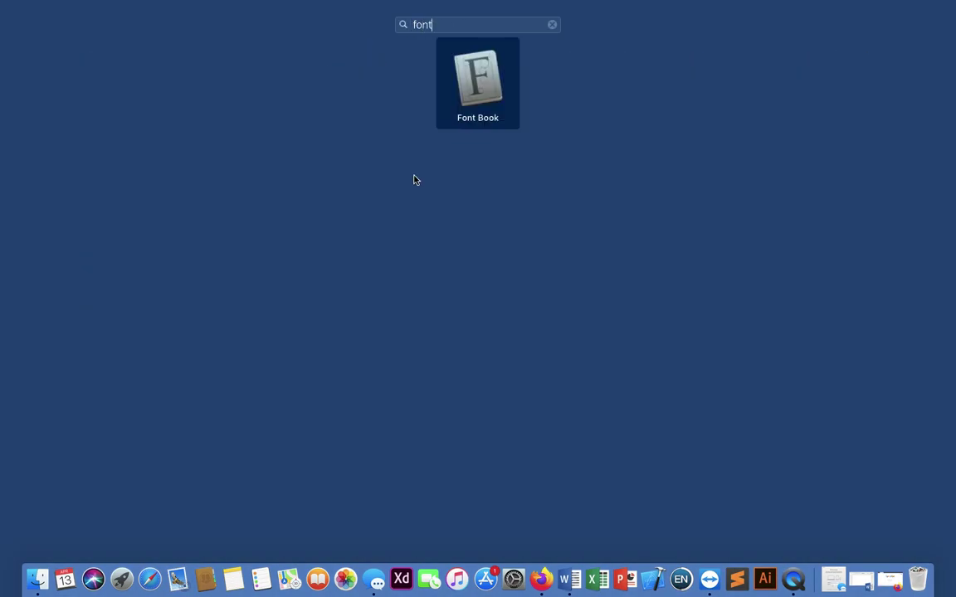
{"action": "left_click", "coordinate": [486, 98]}
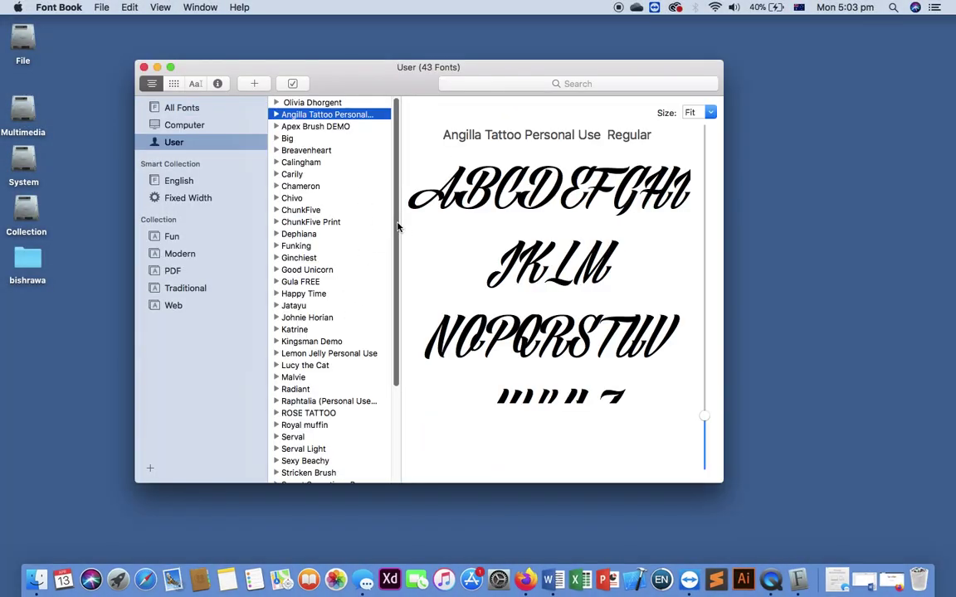
Step: Inspect the Big font family's faces and its options menu, then close Font Book
{"action": "mouse_move", "coordinate": [396, 228]}
{"action": "left_mouse_down"}
{"action": "mouse_move", "coordinate": [395, 310]}
{"action": "mouse_move", "coordinate": [402, 209]}
{"action": "left_mouse_up"}
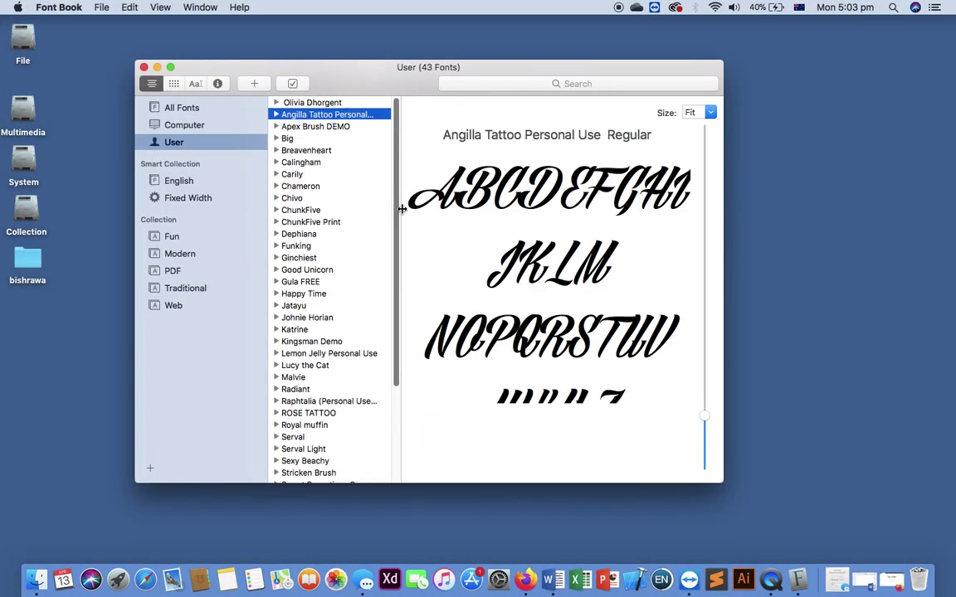
{"action": "left_click", "coordinate": [277, 138]}
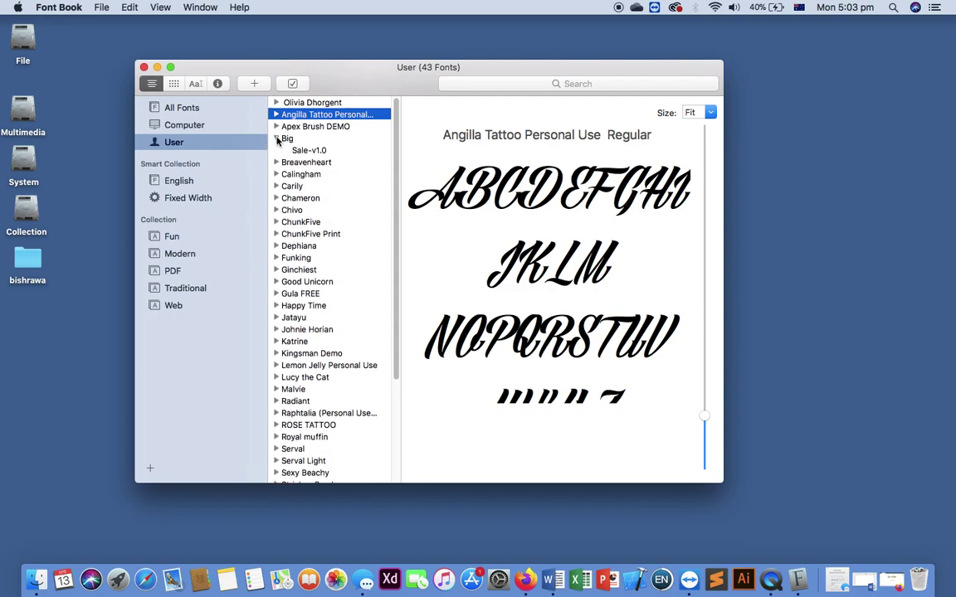
{"action": "left_click", "coordinate": [276, 139]}
{"action": "right_click", "coordinate": [282, 138]}
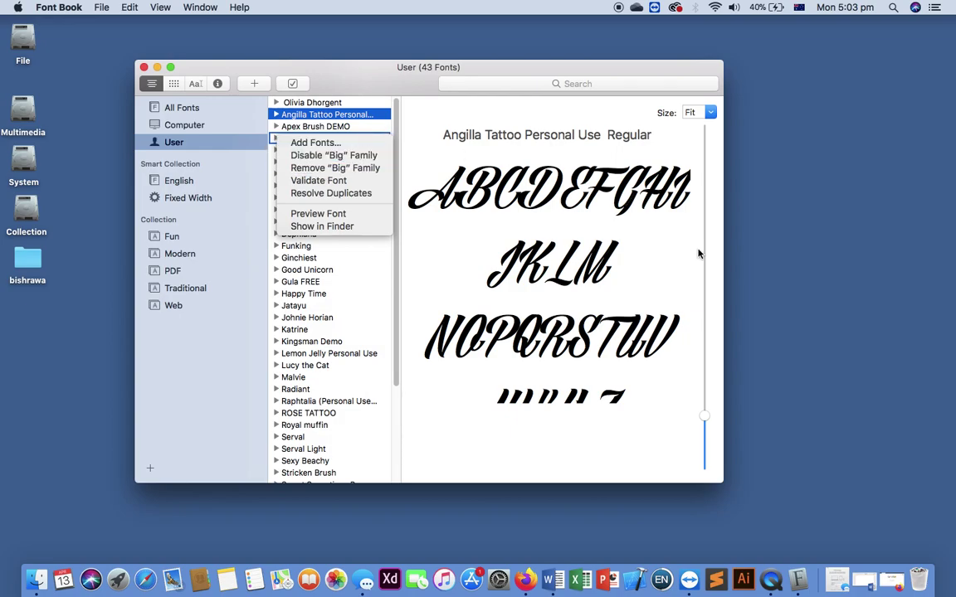
{"action": "left_click", "coordinate": [885, 235]}
{"action": "left_click", "coordinate": [144, 67]}
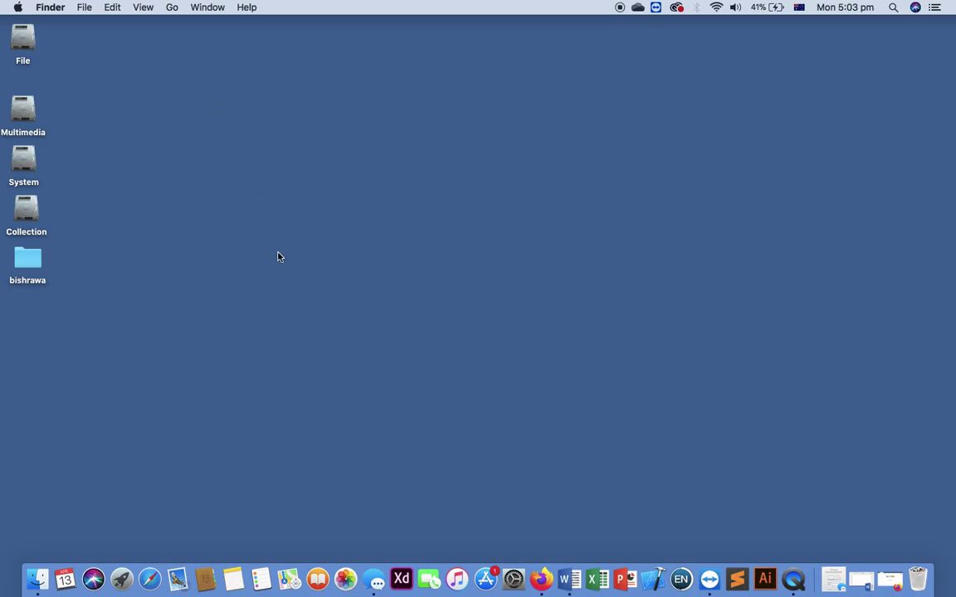
Step: Launch Firefox and search Google for 'fonts for mac os'
{"action": "left_click", "coordinate": [541, 581]}
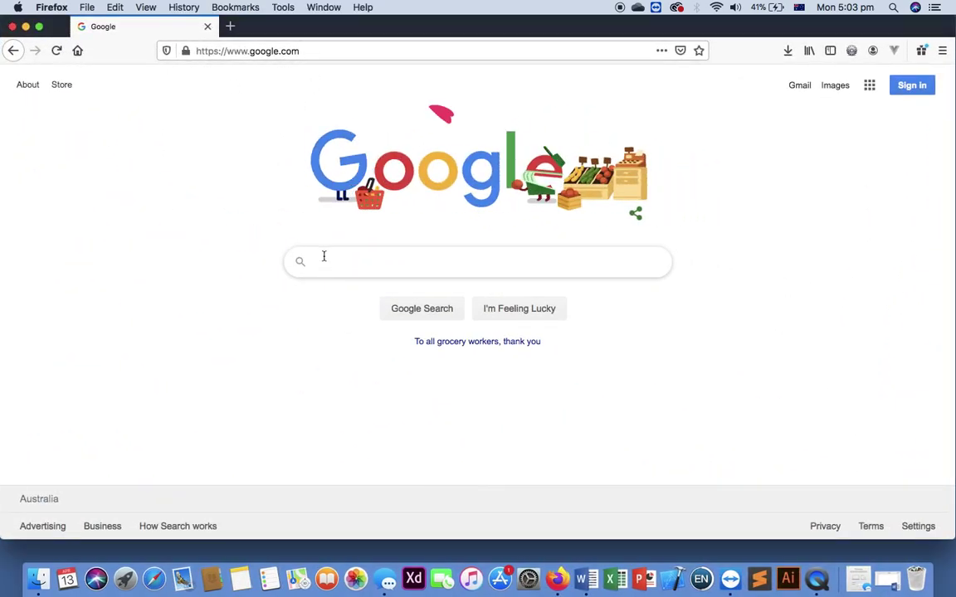
{"action": "type", "text": "fonts "}
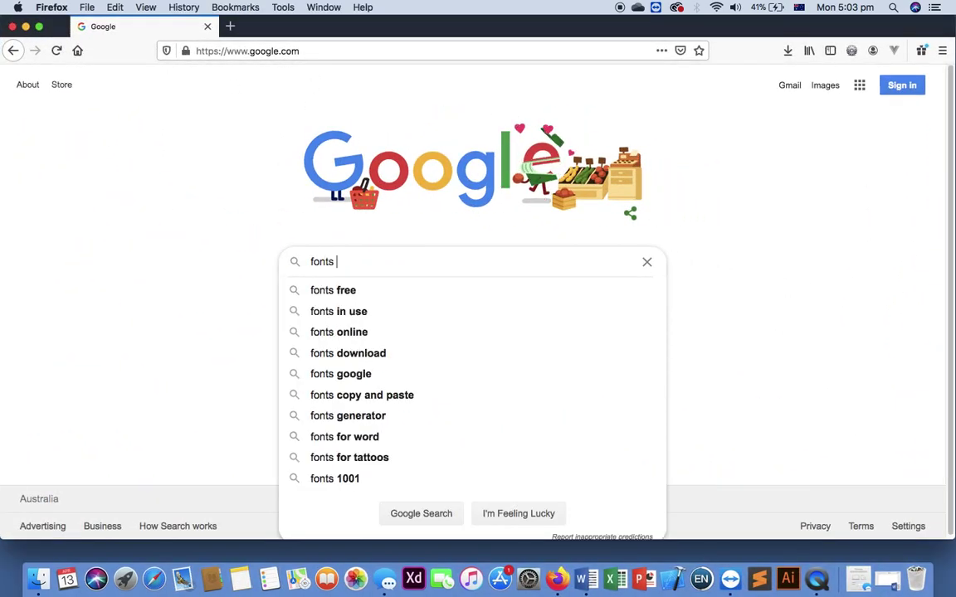
{"action": "type", "text": "for mac os"}
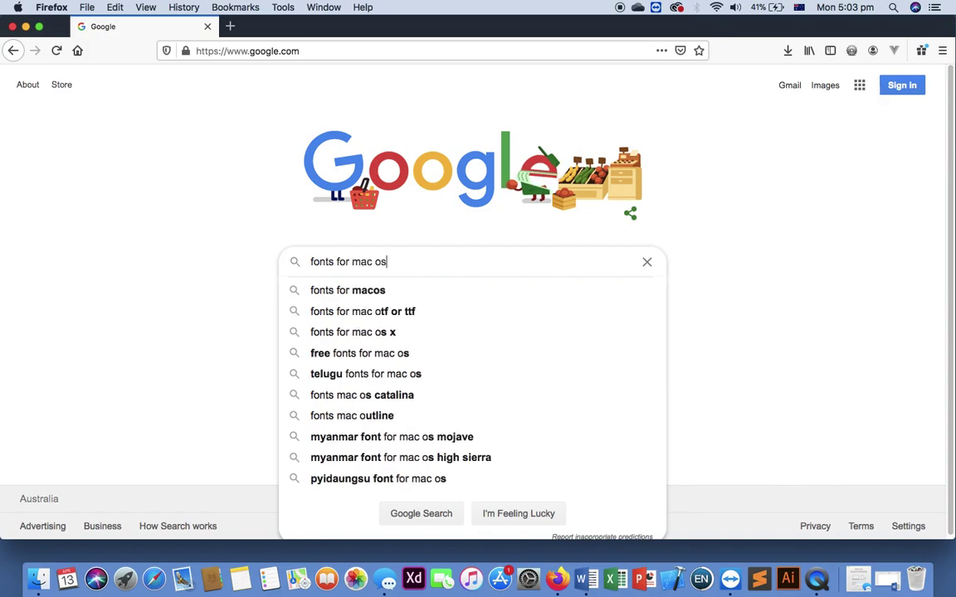
{"action": "key", "text": "Return"}
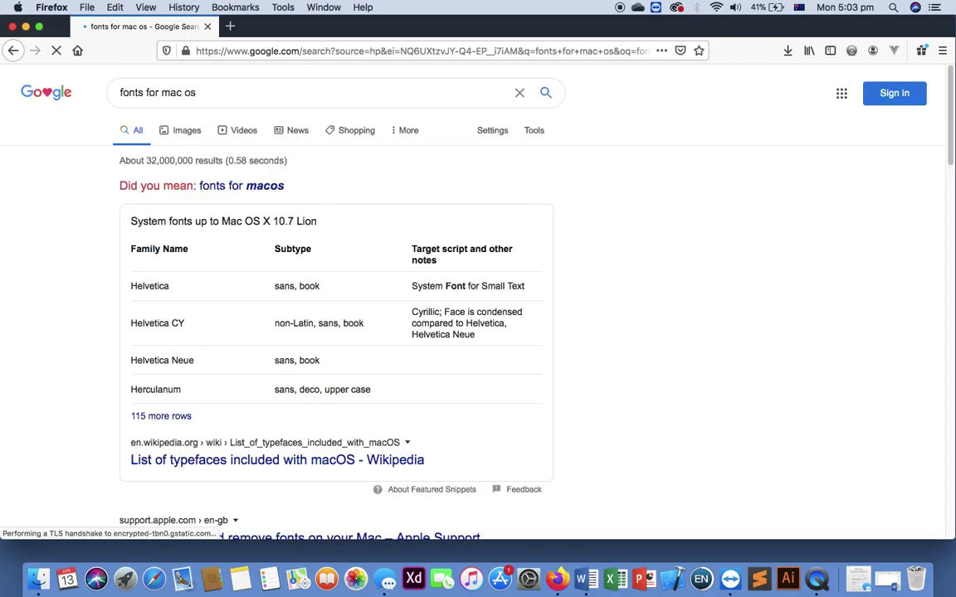
{"action": "scroll", "coordinate": [186, 469], "scroll_direction": "down", "scroll_amount": 5}
{"action": "scroll", "coordinate": [186, 479], "scroll_direction": "down", "scroll_amount": 9}
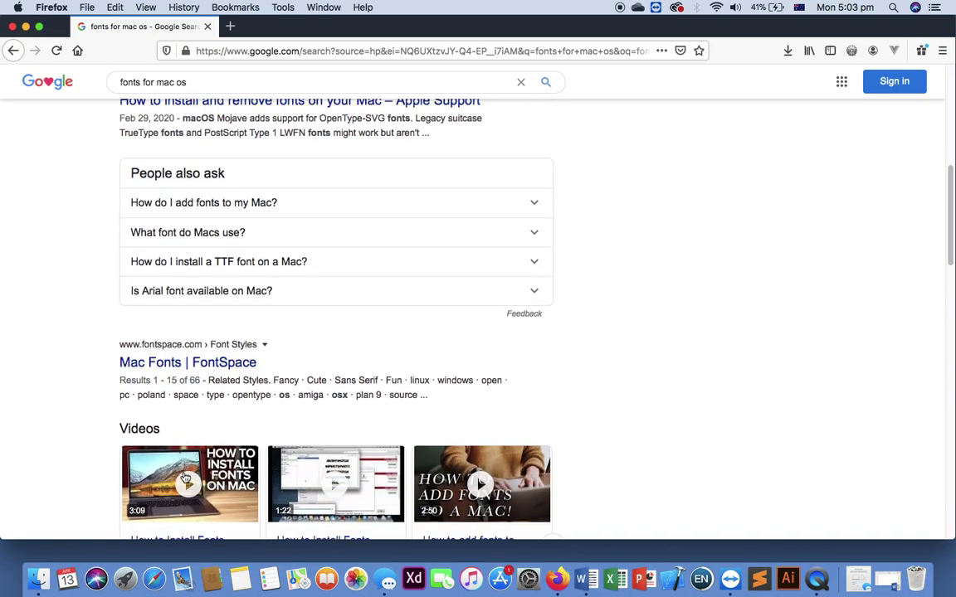
{"action": "scroll", "coordinate": [185, 477], "scroll_direction": "up", "scroll_amount": 15}
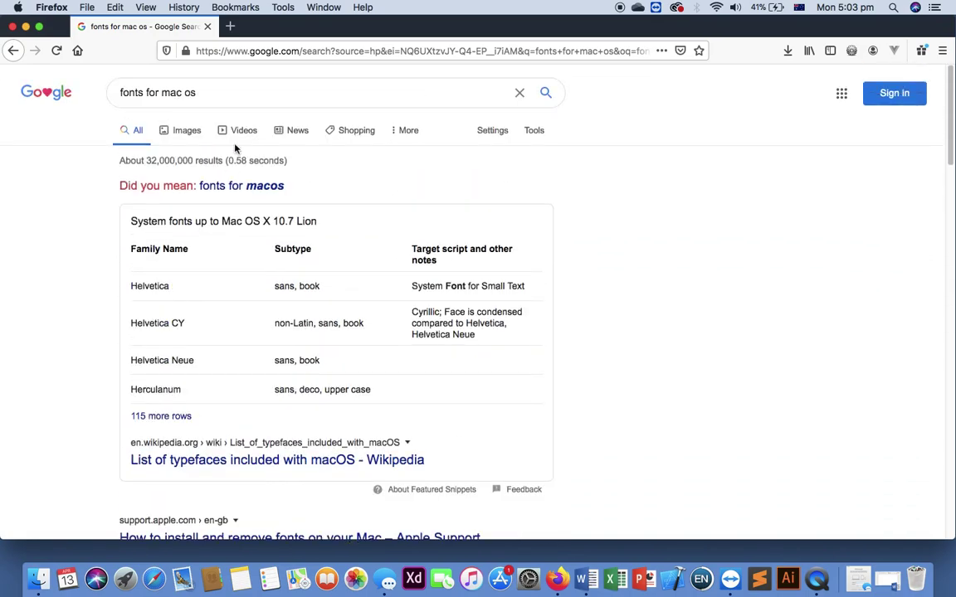
Step: Refine the query to 'fonts download for mac os' and look through the results
{"action": "left_click", "coordinate": [121, 92]}
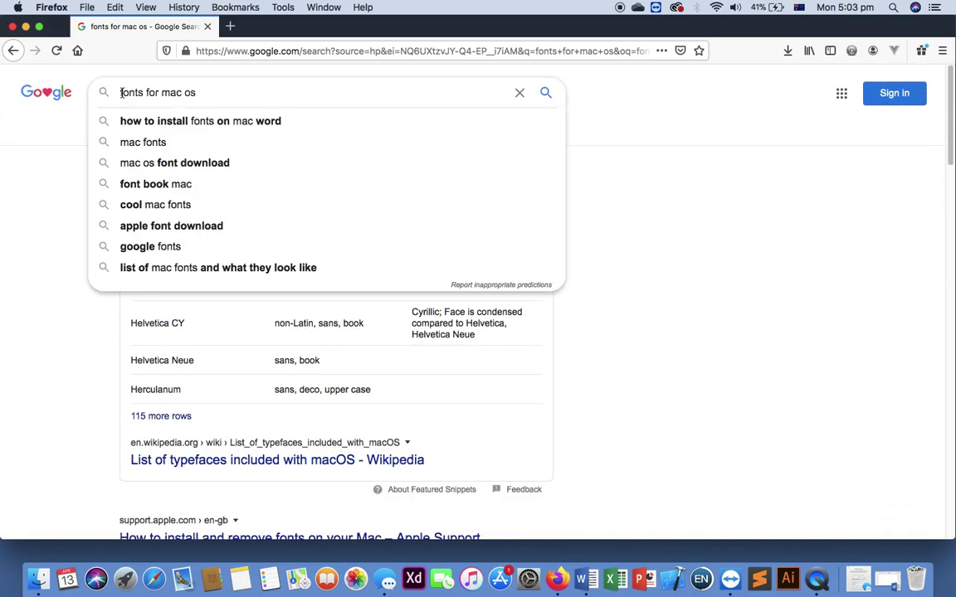
{"action": "key", "text": "Right"}
{"action": "key", "text": "Right"}
{"action": "type", "text": "down"}
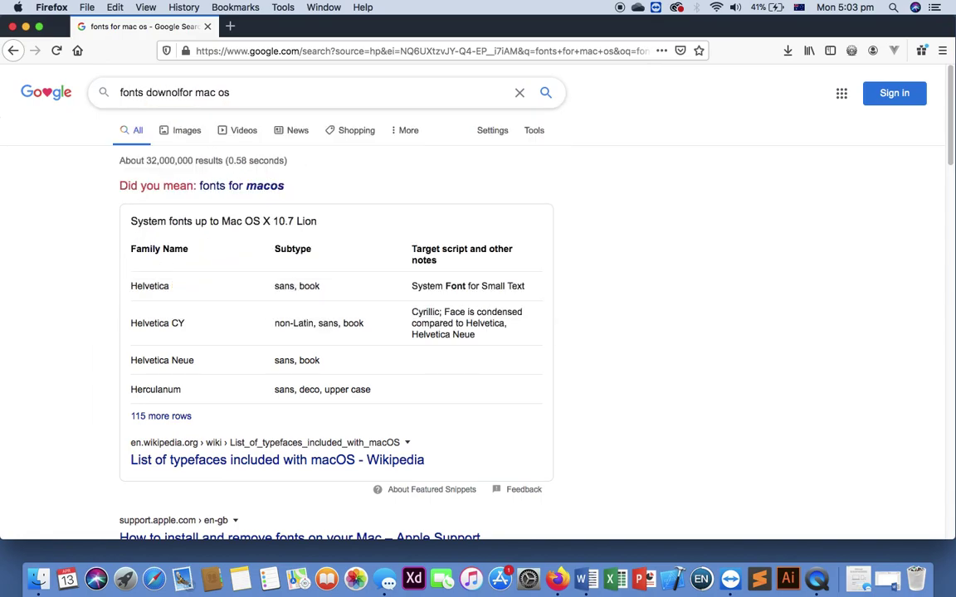
{"action": "type", "text": "load"}
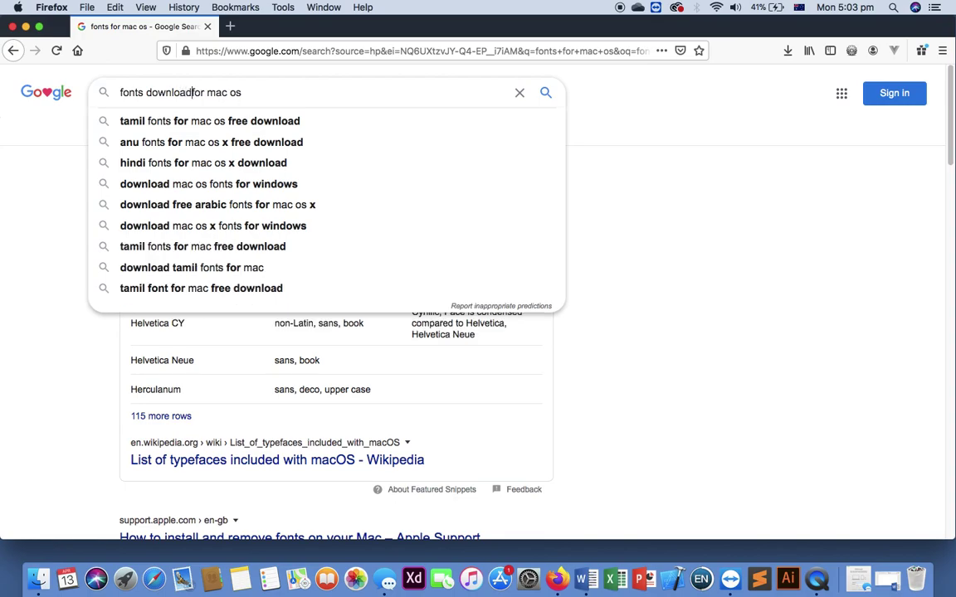
{"action": "key", "text": "Return"}
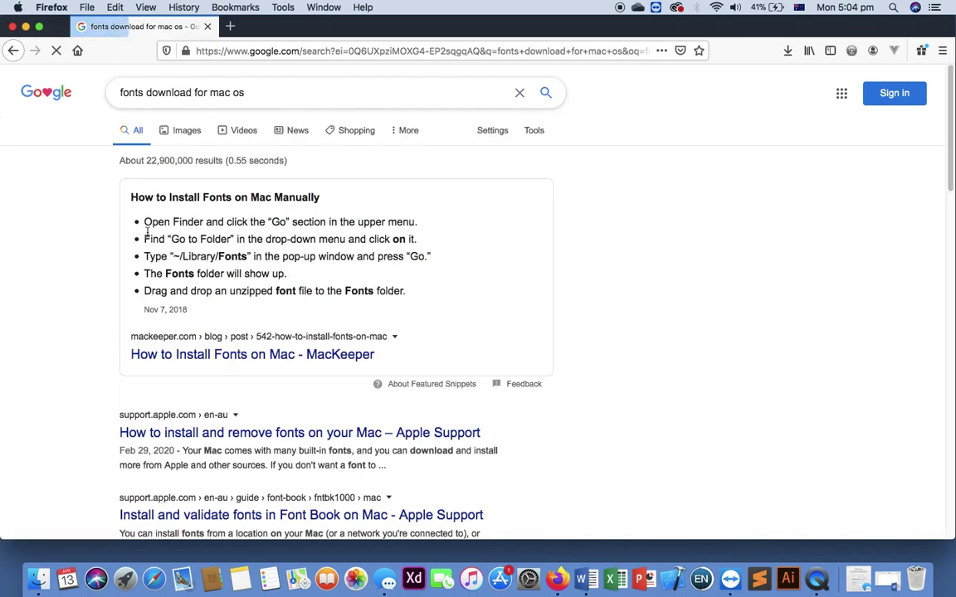
{"action": "scroll", "coordinate": [196, 404], "scroll_direction": "down", "scroll_amount": 10}
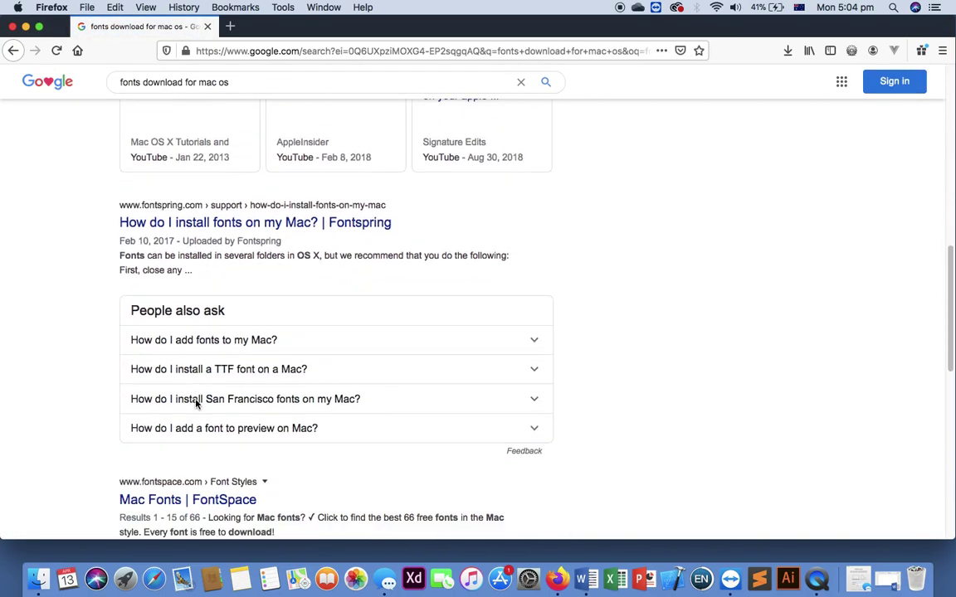
{"action": "scroll", "coordinate": [195, 402], "scroll_direction": "down", "scroll_amount": 5}
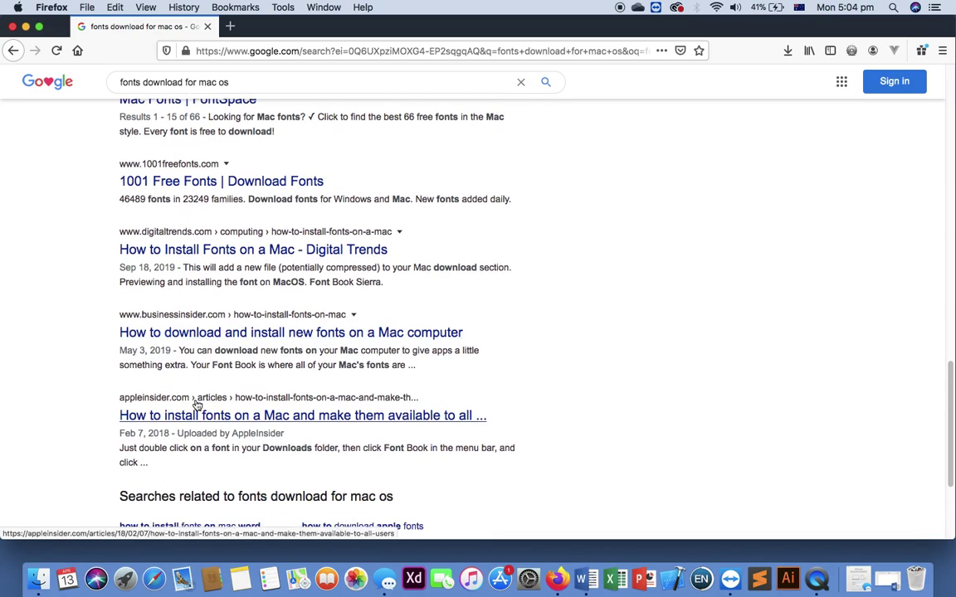
{"action": "scroll", "coordinate": [235, 369], "scroll_direction": "down", "scroll_amount": 3}
{"action": "scroll", "coordinate": [235, 370], "scroll_direction": "up", "scroll_amount": 15}
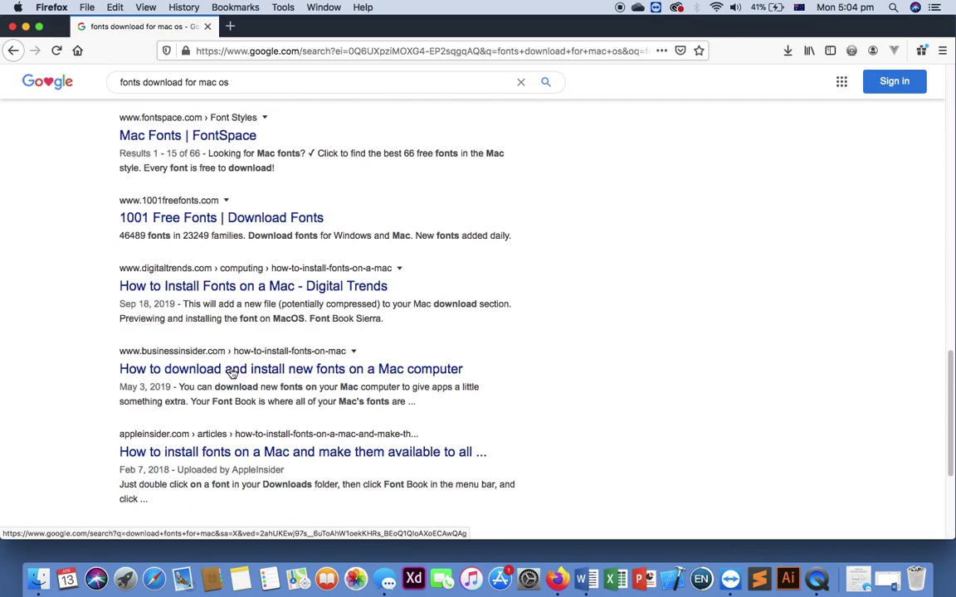
Step: Search Google for 'download fonts mac os' and look through the results
{"action": "triple_click", "coordinate": [269, 94]}
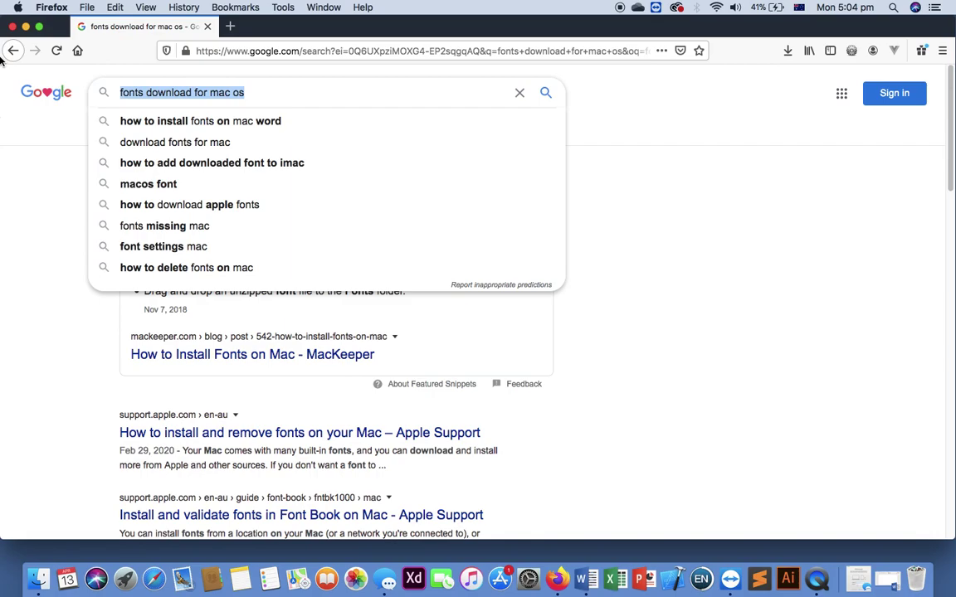
{"action": "type", "text": "f"}
{"action": "key", "text": "BackSpace"}
{"action": "type", "text": "downlo"}
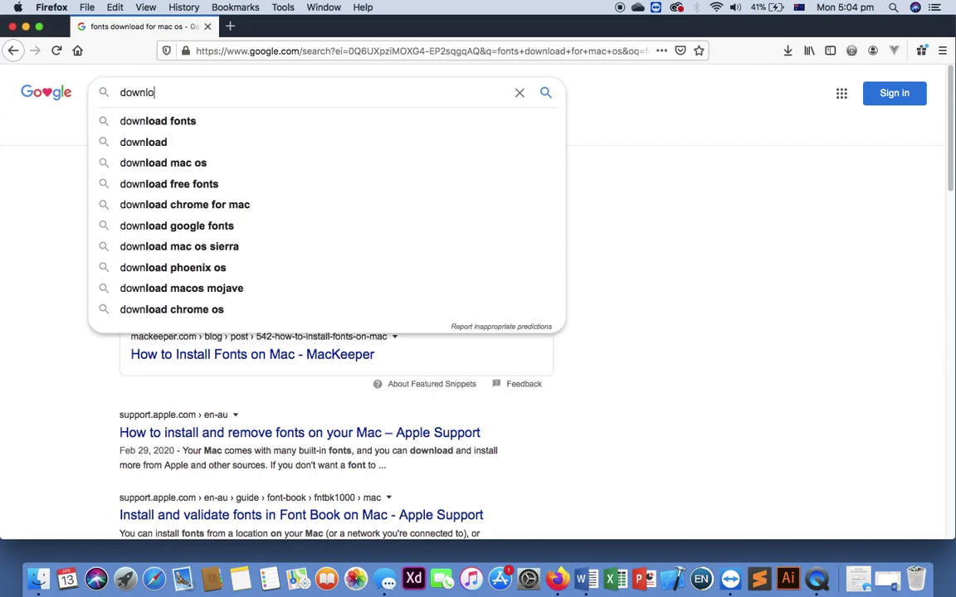
{"action": "type", "text": "ad fonts "}
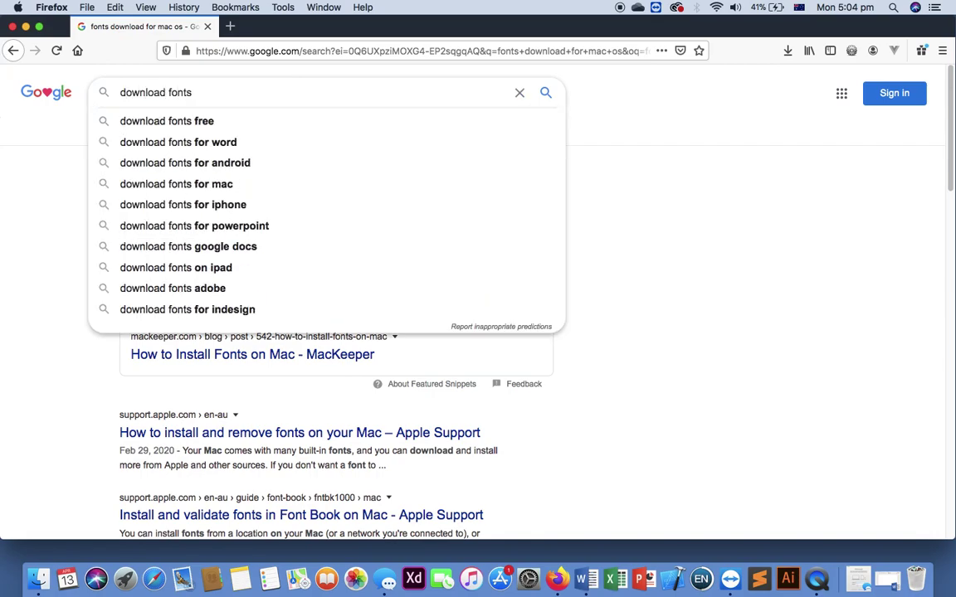
{"action": "type", "text": "mac os"}
{"action": "key", "text": "Return"}
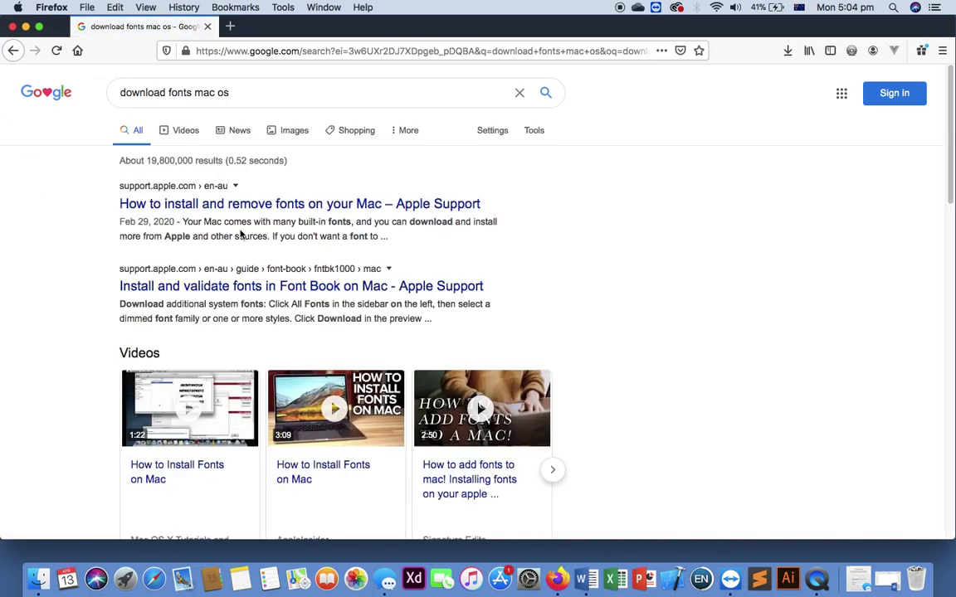
{"action": "scroll", "coordinate": [241, 235], "scroll_direction": "down", "scroll_amount": 10}
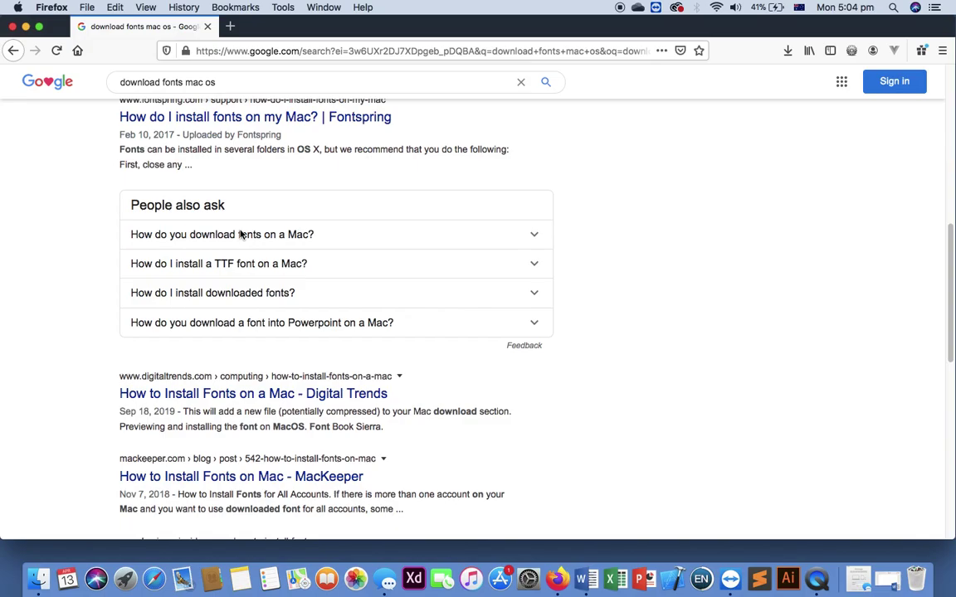
{"action": "scroll", "coordinate": [241, 235], "scroll_direction": "down", "scroll_amount": 4}
{"action": "scroll", "coordinate": [263, 340], "scroll_direction": "down", "scroll_amount": 4}
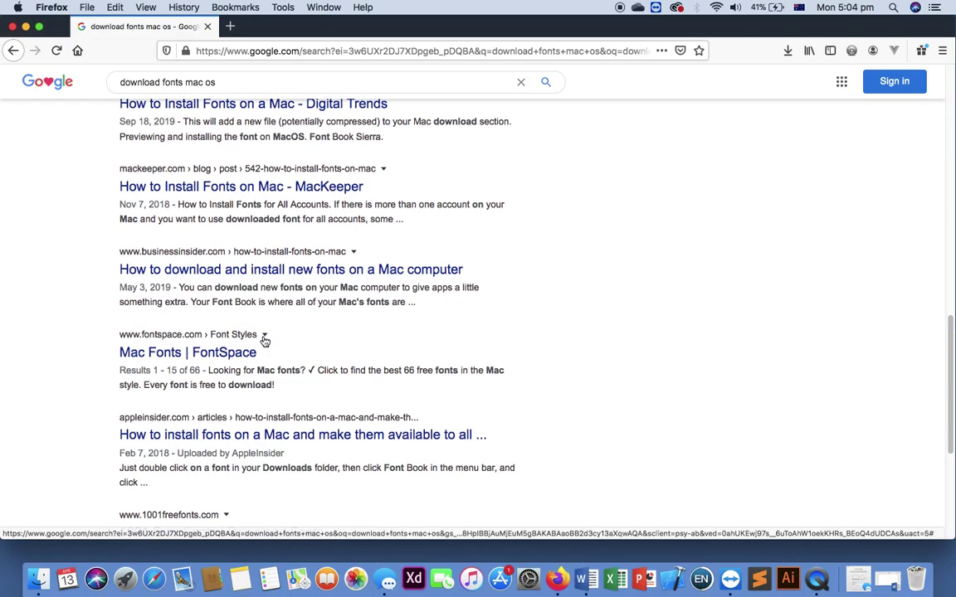
{"action": "scroll", "coordinate": [263, 340], "scroll_direction": "down", "scroll_amount": 6}
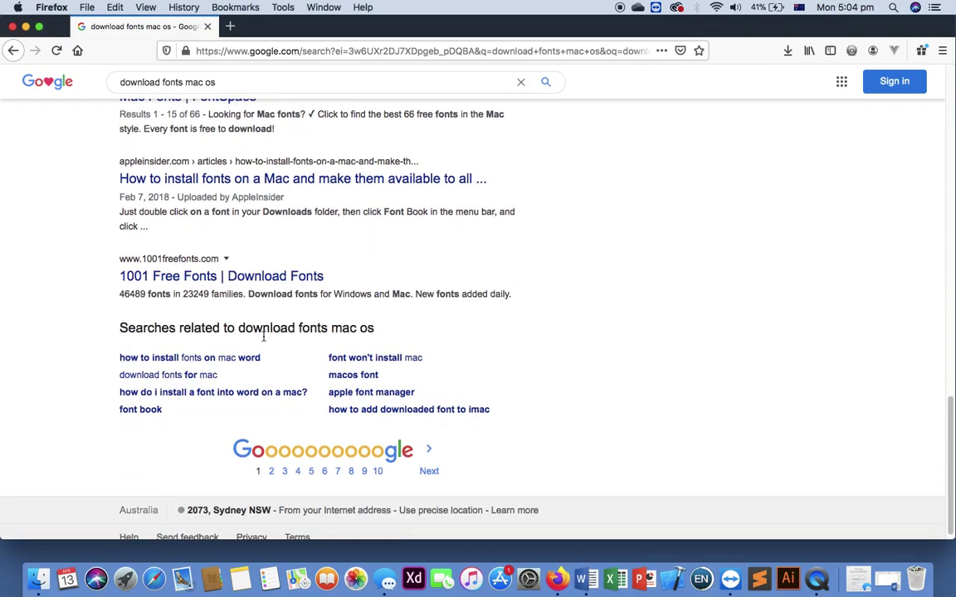
{"action": "scroll", "coordinate": [263, 336], "scroll_direction": "up", "scroll_amount": 20}
Step: Replace the query with 'mac os font free download' and browse its results
{"action": "left_click_drag", "start_coordinate": [249, 92], "coordinate": [101, 92]}
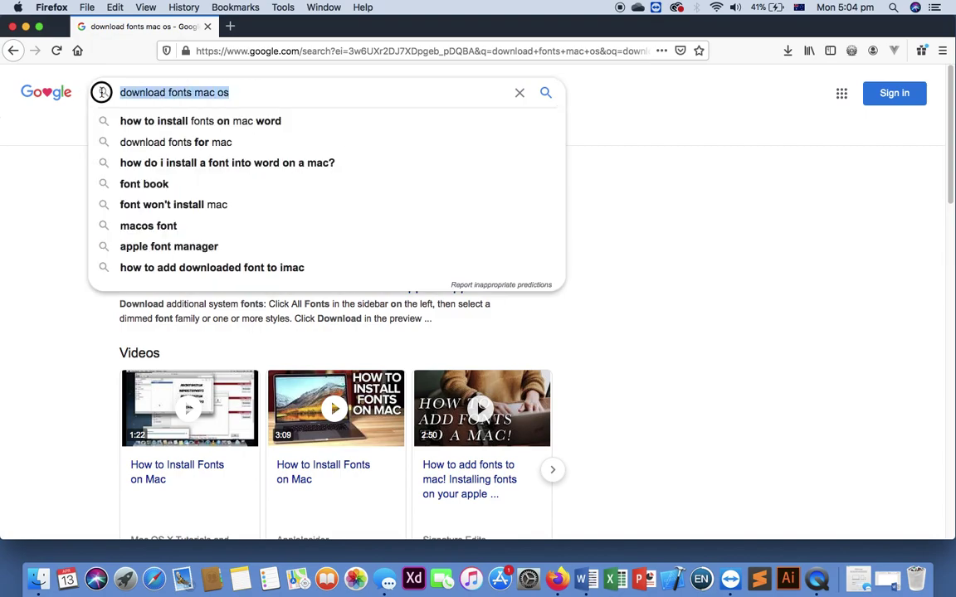
{"action": "type", "text": "m"}
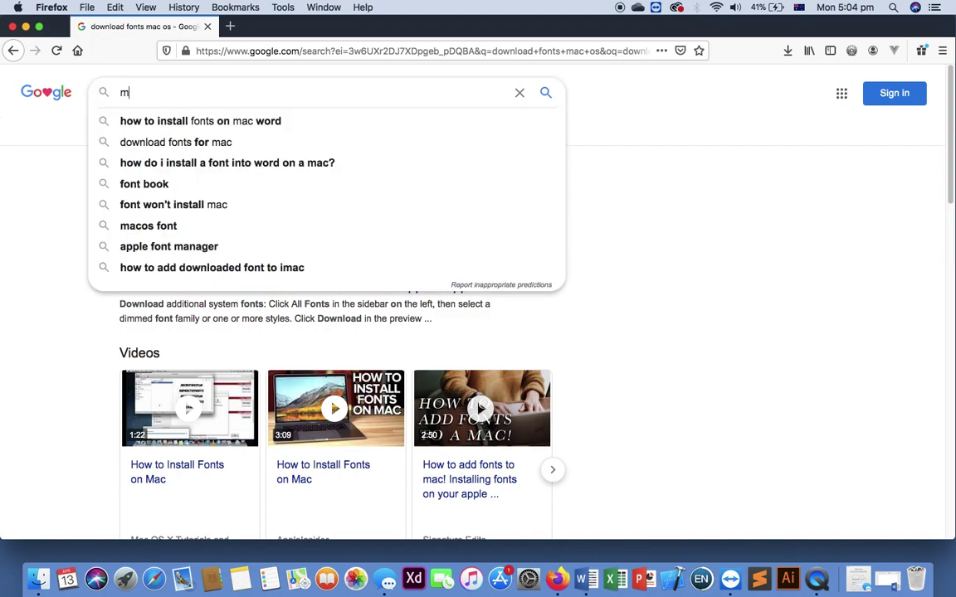
{"action": "type", "text": "ac os"}
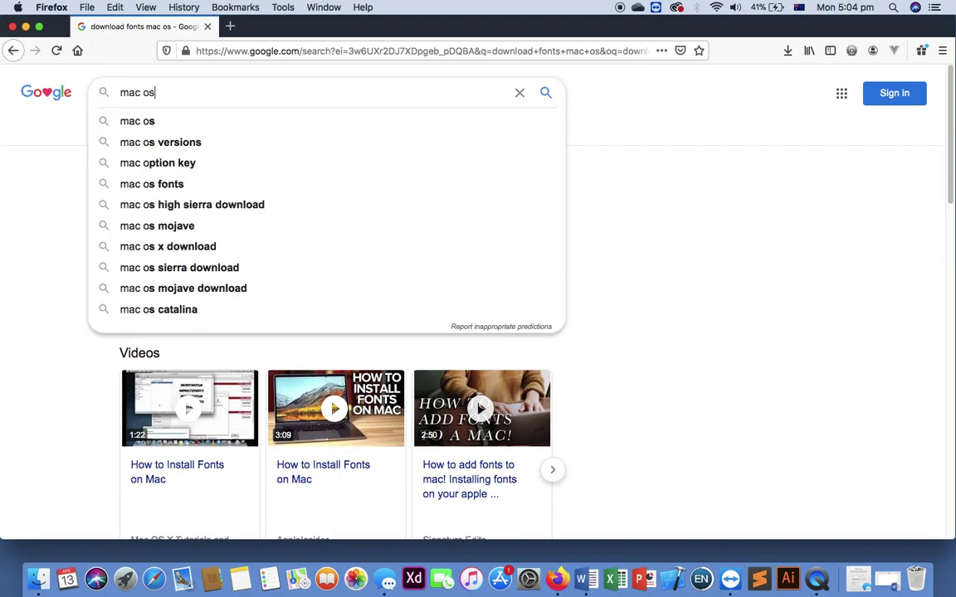
{"action": "type", "text": " font fr"}
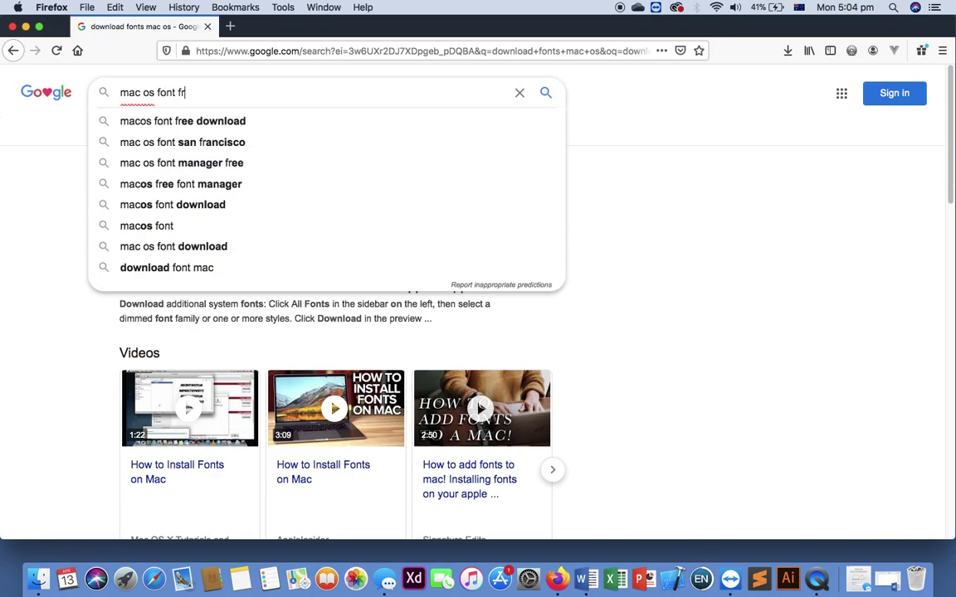
{"action": "type", "text": "ee download"}
{"action": "key", "text": "Return"}
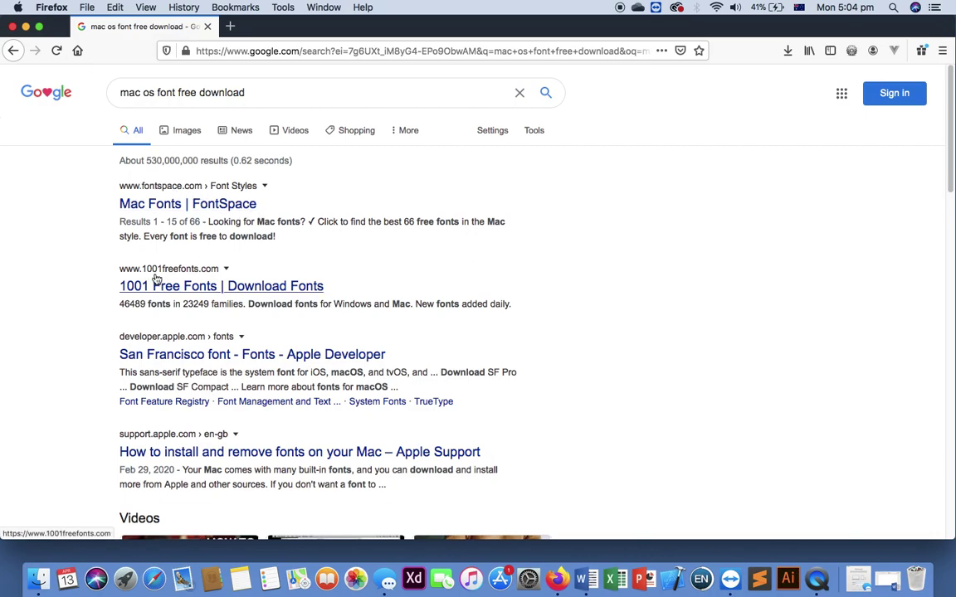
{"action": "scroll", "coordinate": [202, 365], "scroll_direction": "down", "scroll_amount": 10}
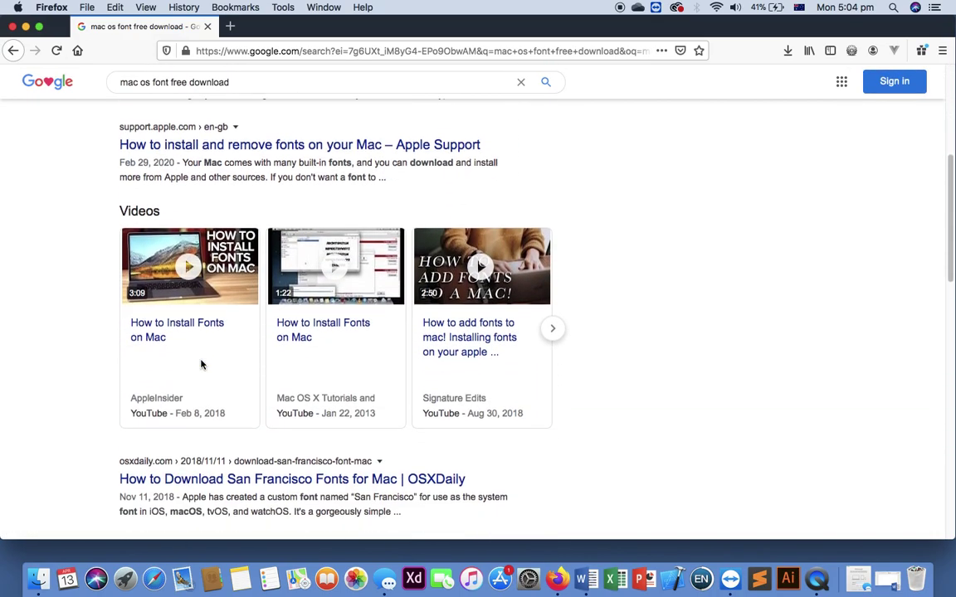
{"action": "scroll", "coordinate": [201, 363], "scroll_direction": "down", "scroll_amount": 12}
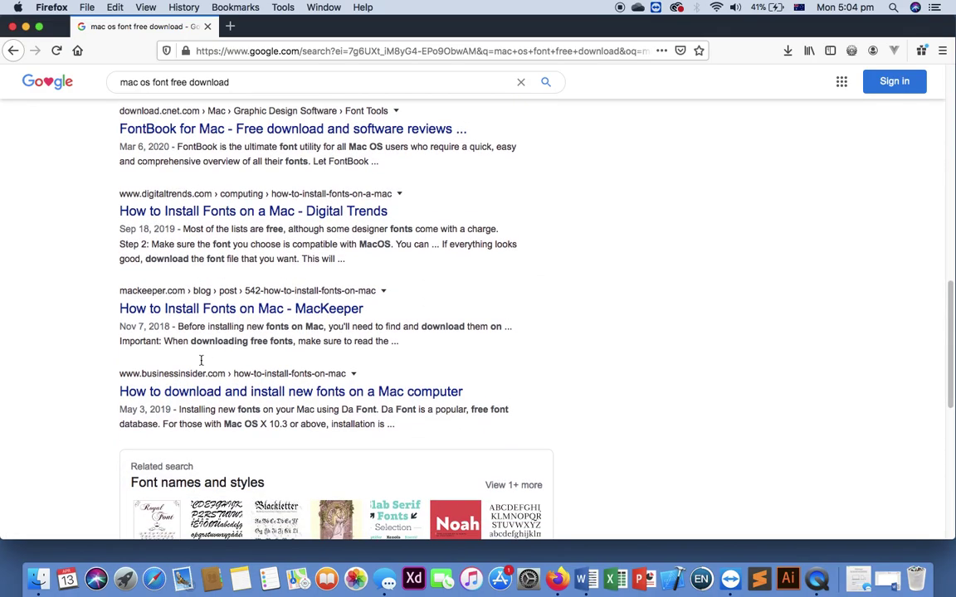
{"action": "scroll", "coordinate": [200, 363], "scroll_direction": "up", "scroll_amount": 20}
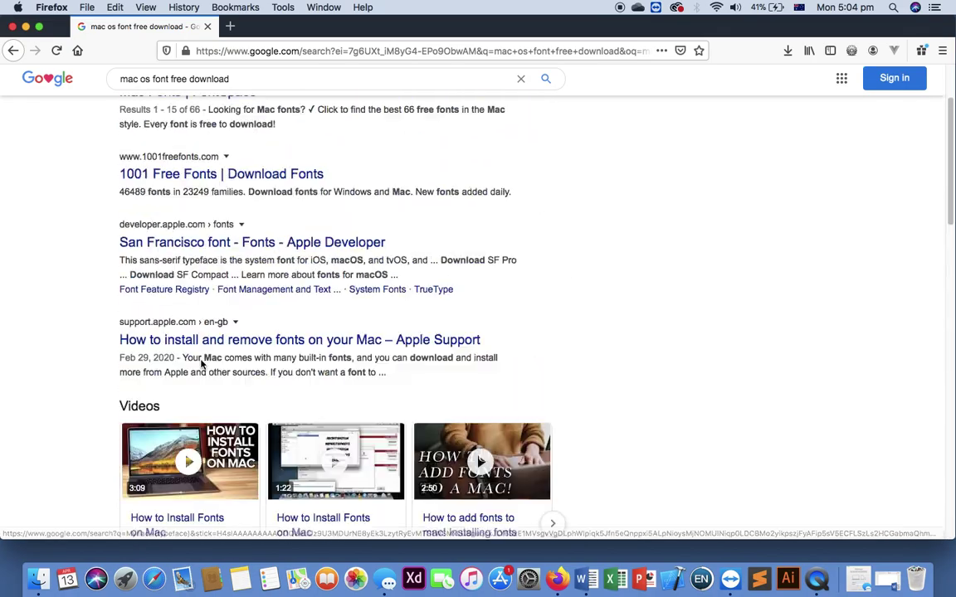
Step: Go to dafont.com's listing of fonts starting with H
{"action": "left_click", "coordinate": [246, 51]}
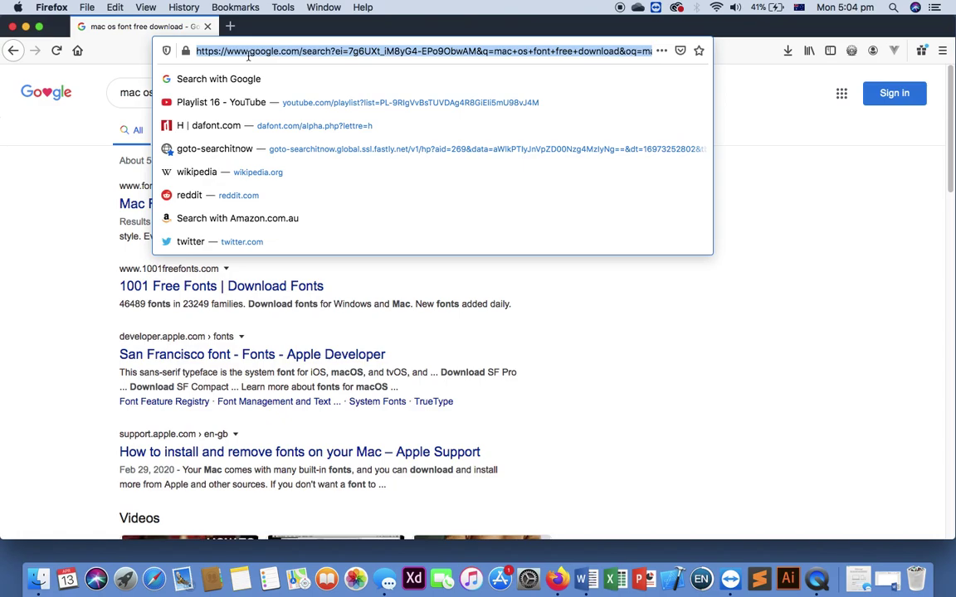
{"action": "type", "text": "dafont"}
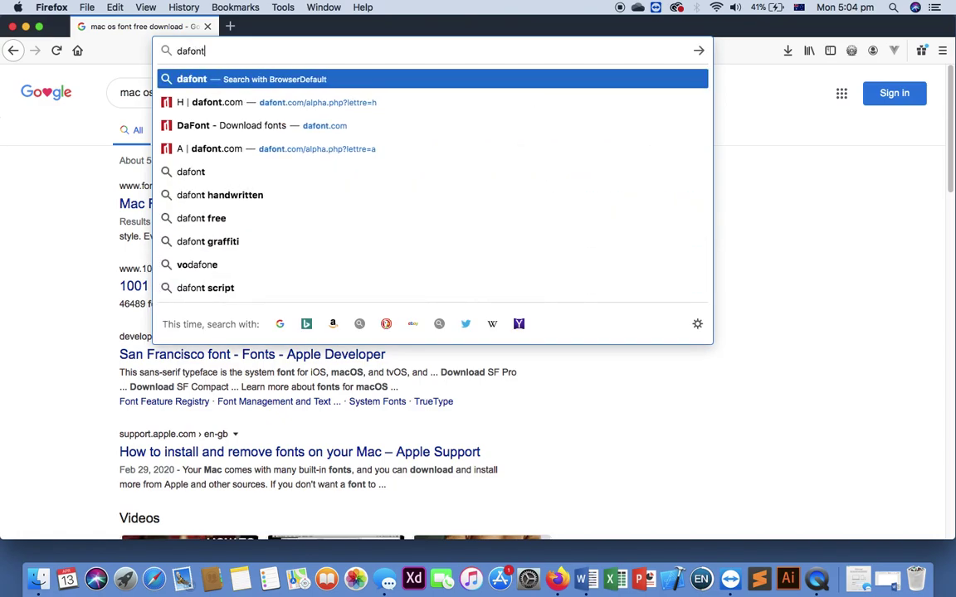
{"action": "left_click", "coordinate": [235, 102]}
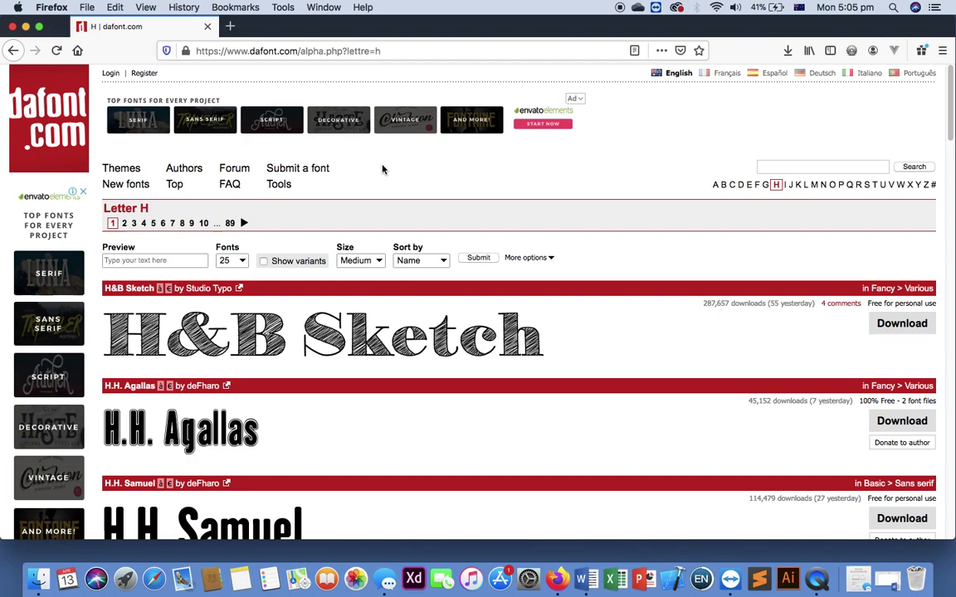
Step: Browse the D and F font listings, return to H, and download H&B Sketch
{"action": "left_click", "coordinate": [723, 185]}
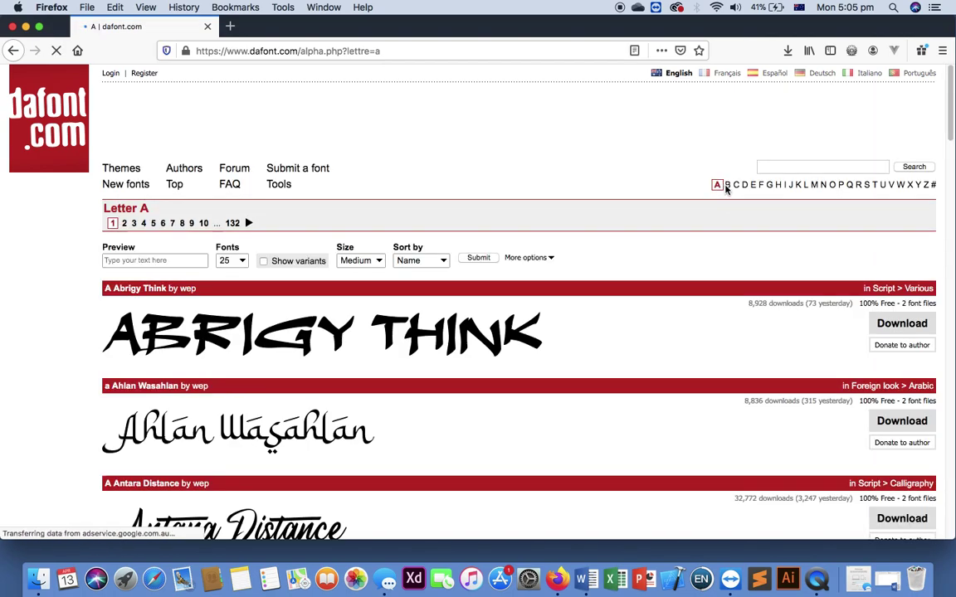
{"action": "left_click", "coordinate": [744, 185]}
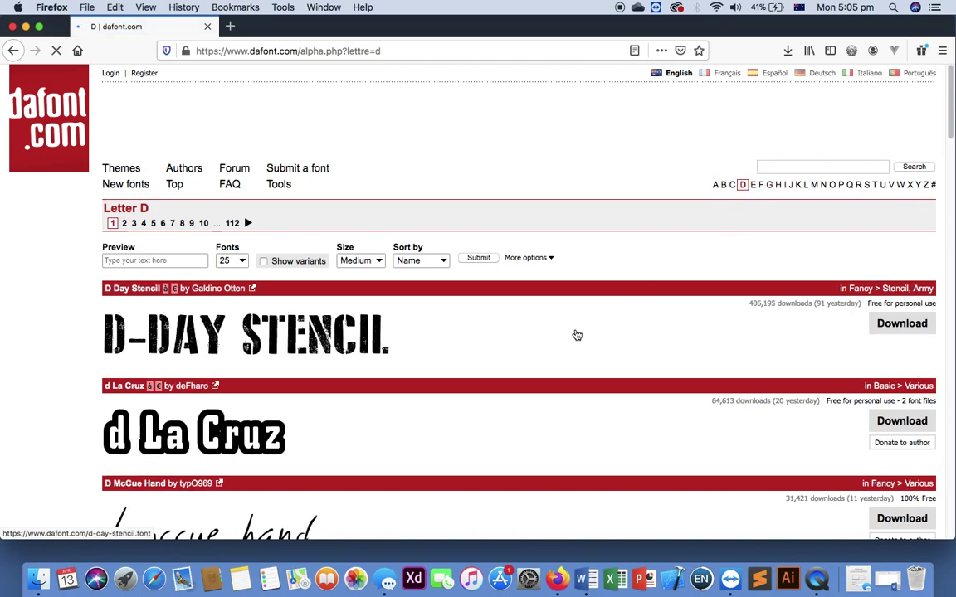
{"action": "scroll", "coordinate": [574, 332], "scroll_direction": "down", "scroll_amount": 20}
{"action": "scroll", "coordinate": [576, 331], "scroll_direction": "up", "scroll_amount": 20}
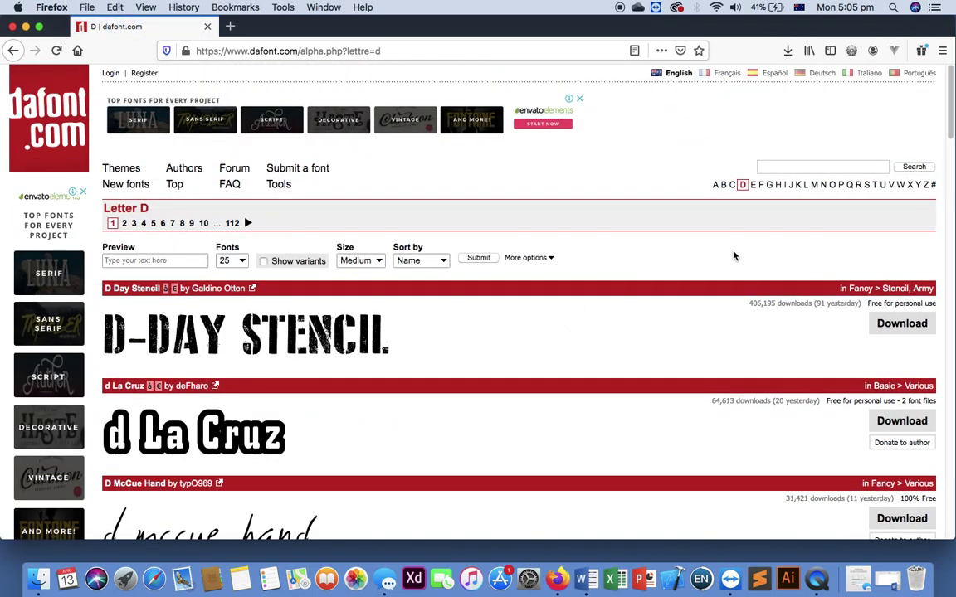
{"action": "left_click", "coordinate": [761, 186]}
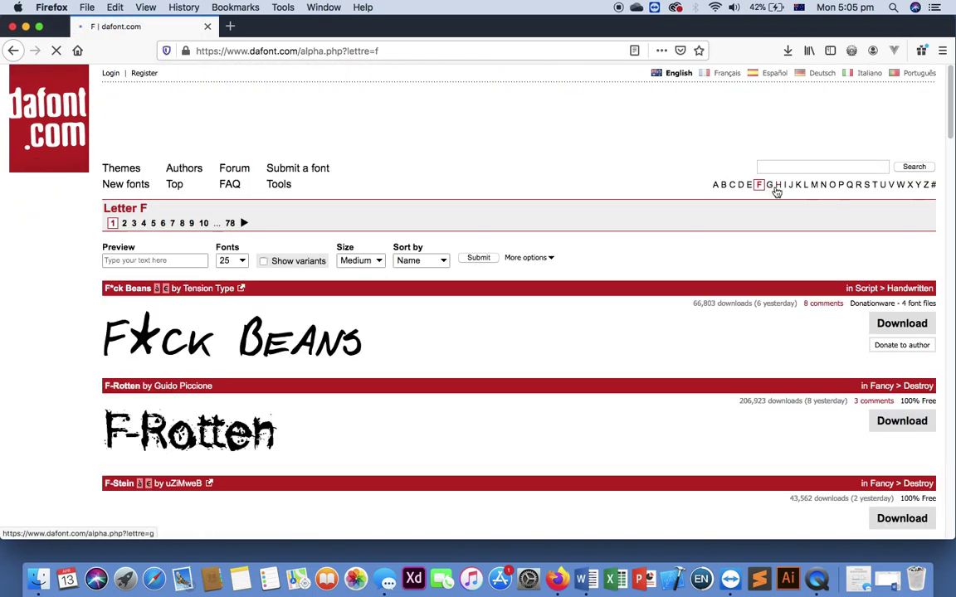
{"action": "left_click", "coordinate": [776, 190]}
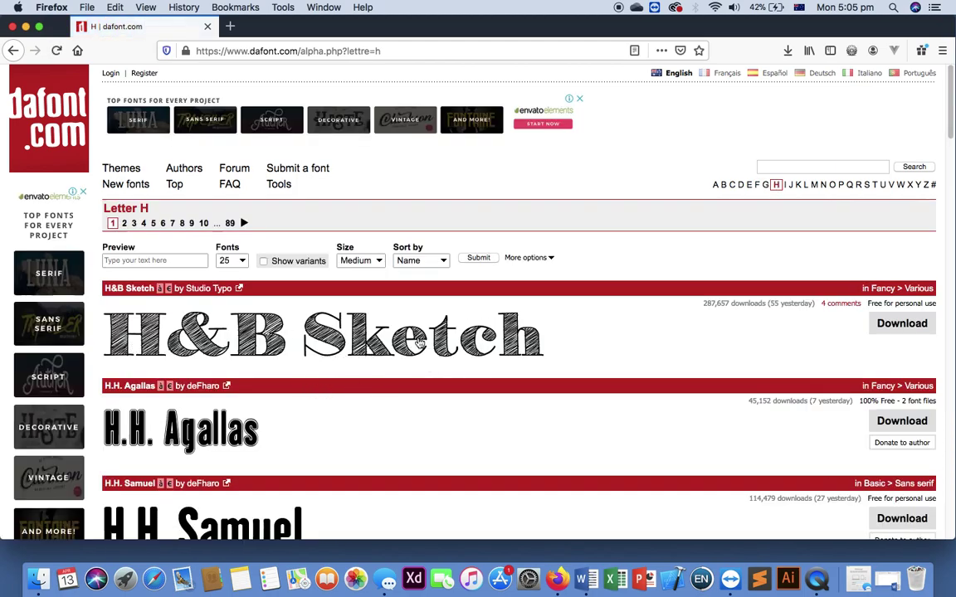
{"action": "left_click", "coordinate": [899, 329]}
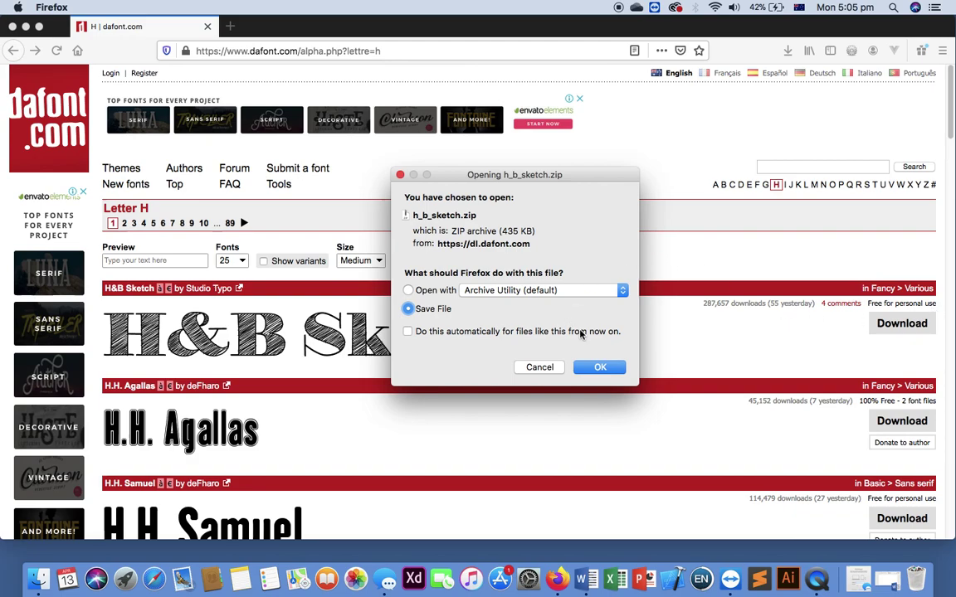
Step: Save h_b_sketch.zip to the Desktop and check the completed downloads list
{"action": "left_click", "coordinate": [600, 367]}
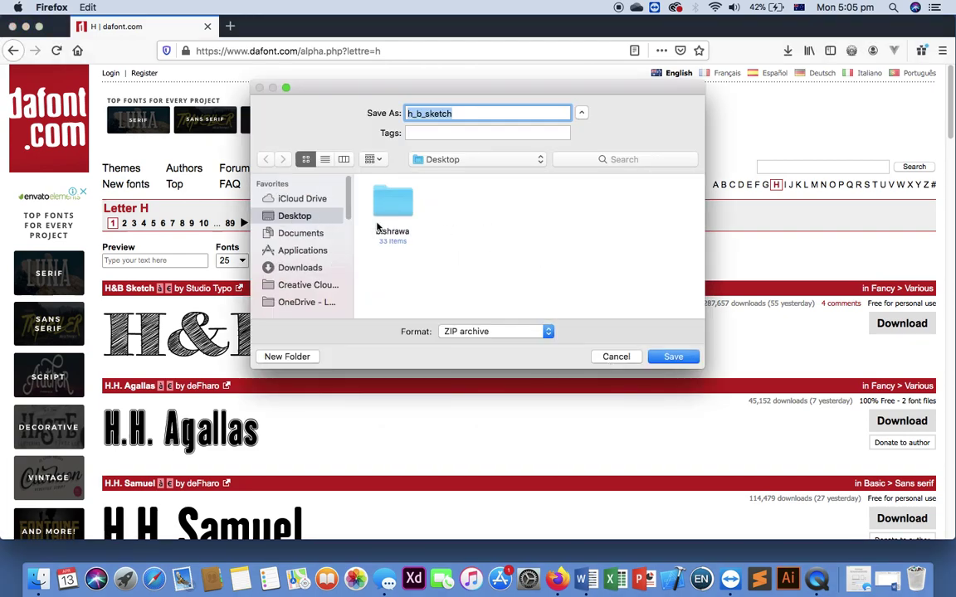
{"action": "left_click", "coordinate": [676, 357]}
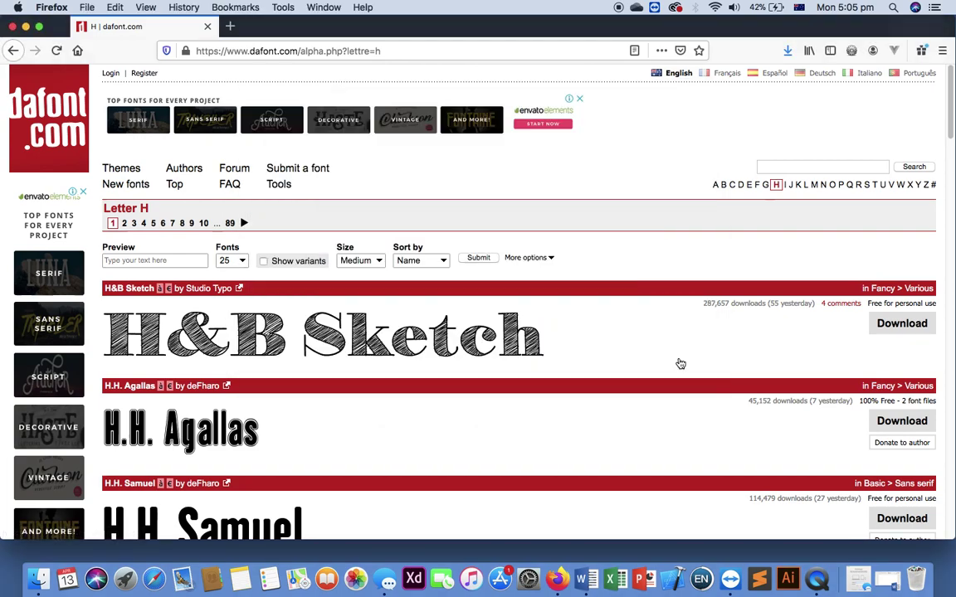
{"action": "left_click", "coordinate": [788, 53]}
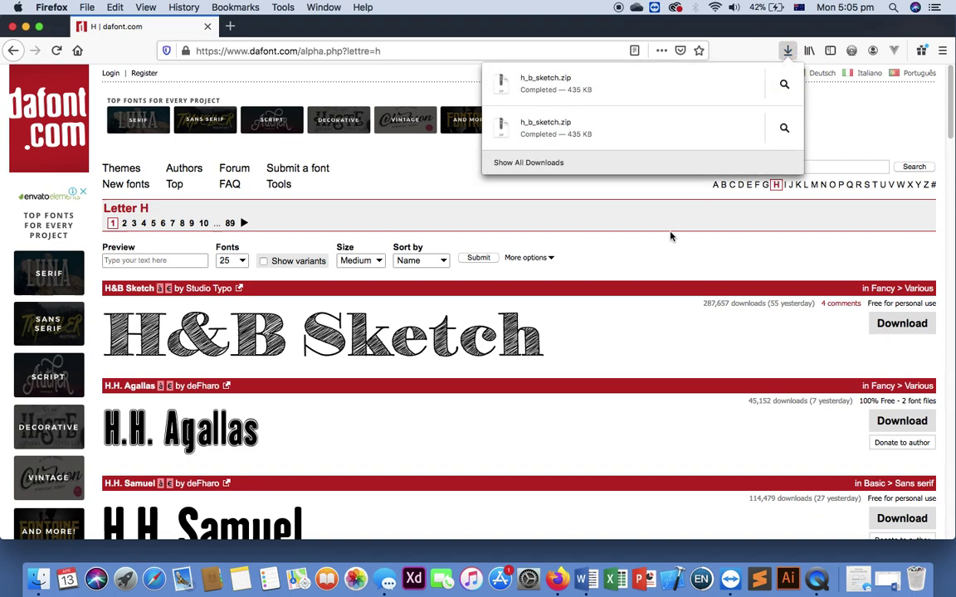
{"action": "left_click", "coordinate": [601, 192]}
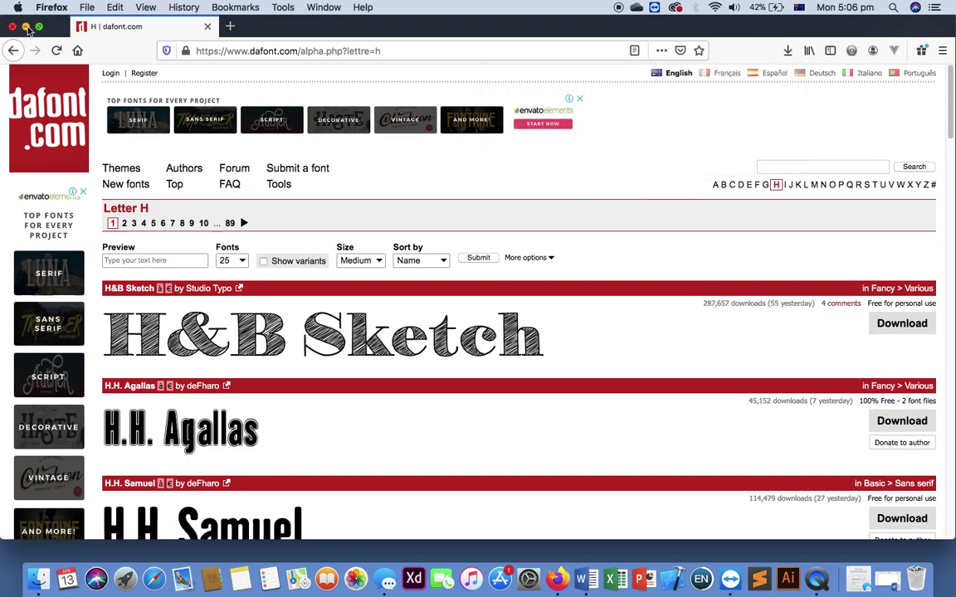
Step: Minimize Firefox and move the zip icon away from the desktop corner
{"action": "left_click", "coordinate": [26, 26]}
{"action": "left_click", "coordinate": [378, 230]}
{"action": "left_click", "coordinate": [913, 43]}
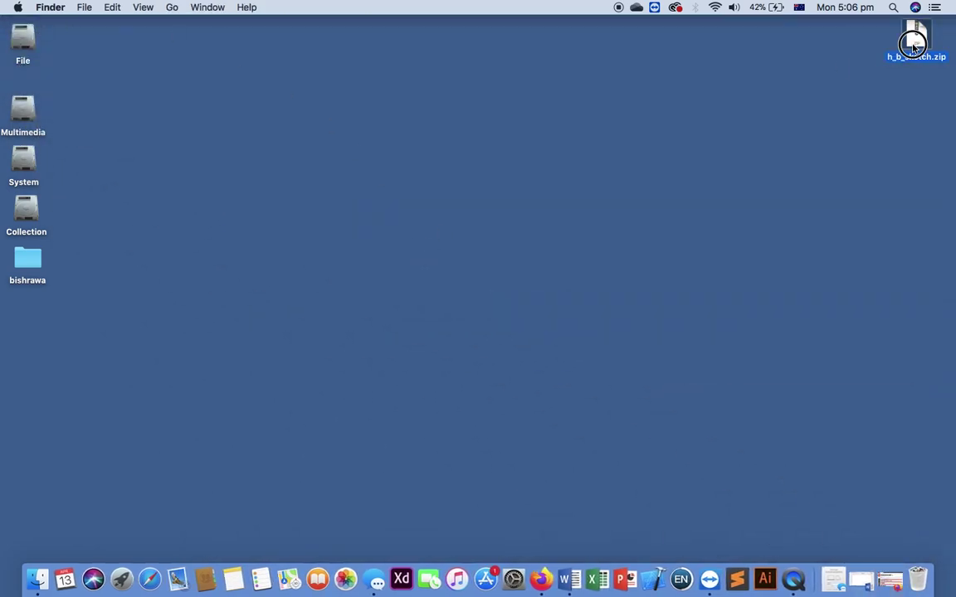
{"action": "left_click_drag", "start_coordinate": [913, 44], "coordinate": [737, 129]}
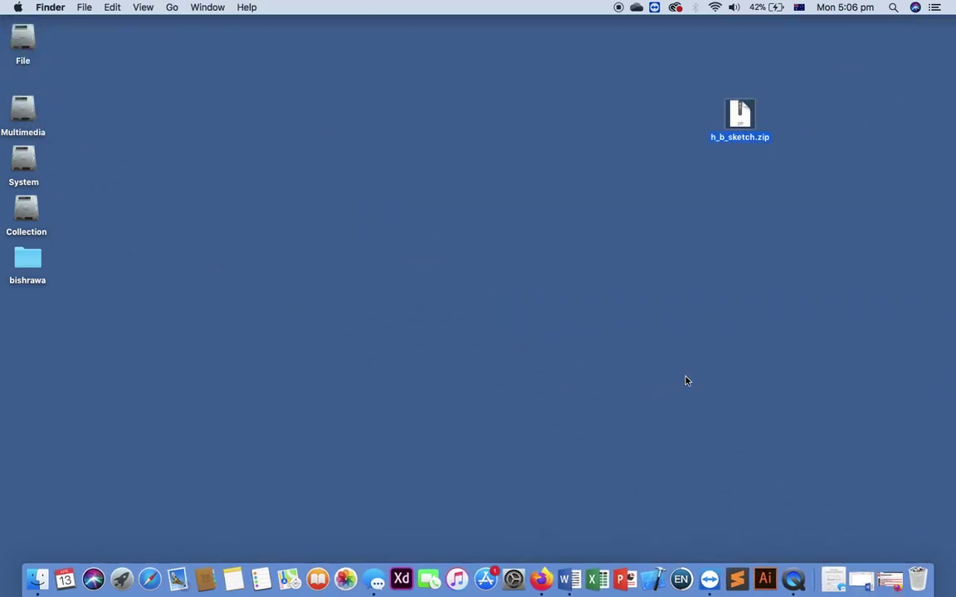
Step: Look over the dafont.com page again, then minimize Firefox and deselect the zip
{"action": "left_click", "coordinate": [541, 578]}
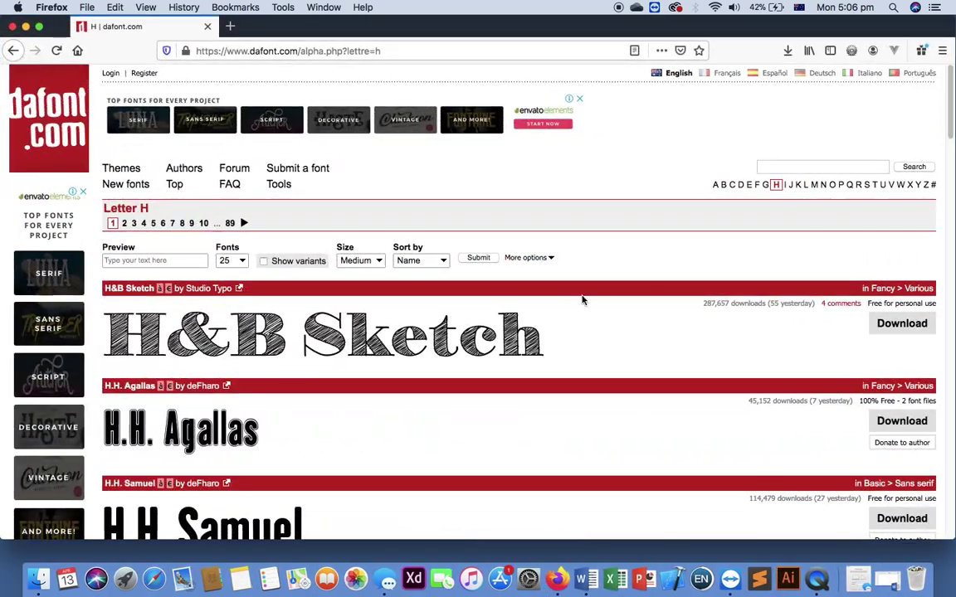
{"action": "scroll", "coordinate": [519, 357], "scroll_direction": "down", "scroll_amount": 5}
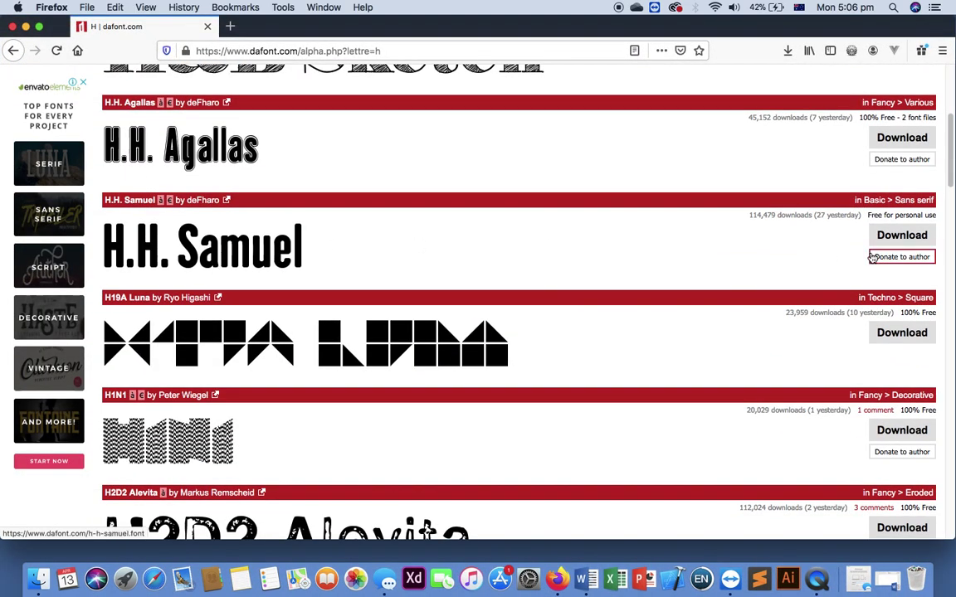
{"action": "scroll", "coordinate": [762, 384], "scroll_direction": "down", "scroll_amount": 5}
{"action": "scroll", "coordinate": [762, 385], "scroll_direction": "up", "scroll_amount": 10}
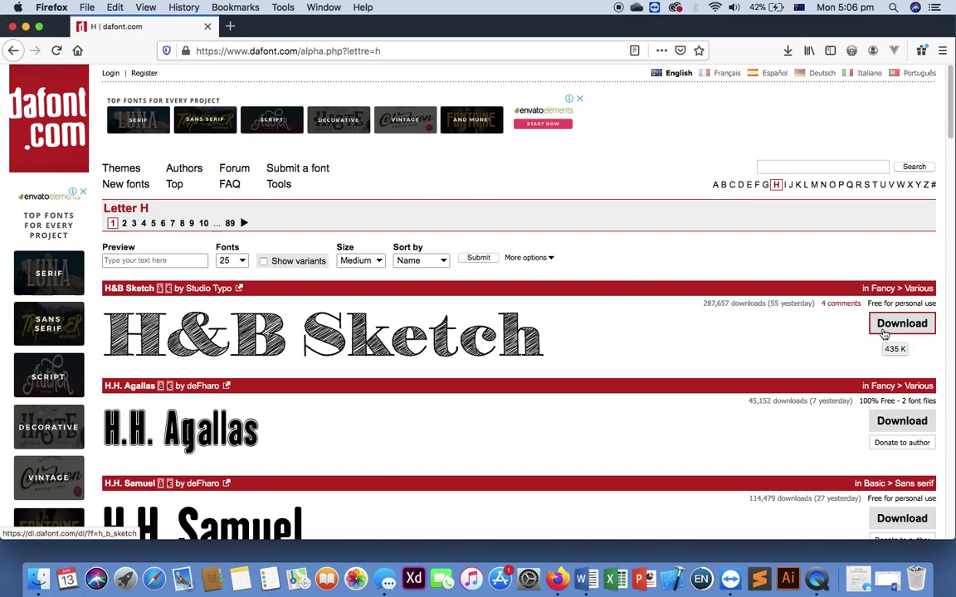
{"action": "left_click", "coordinate": [26, 26]}
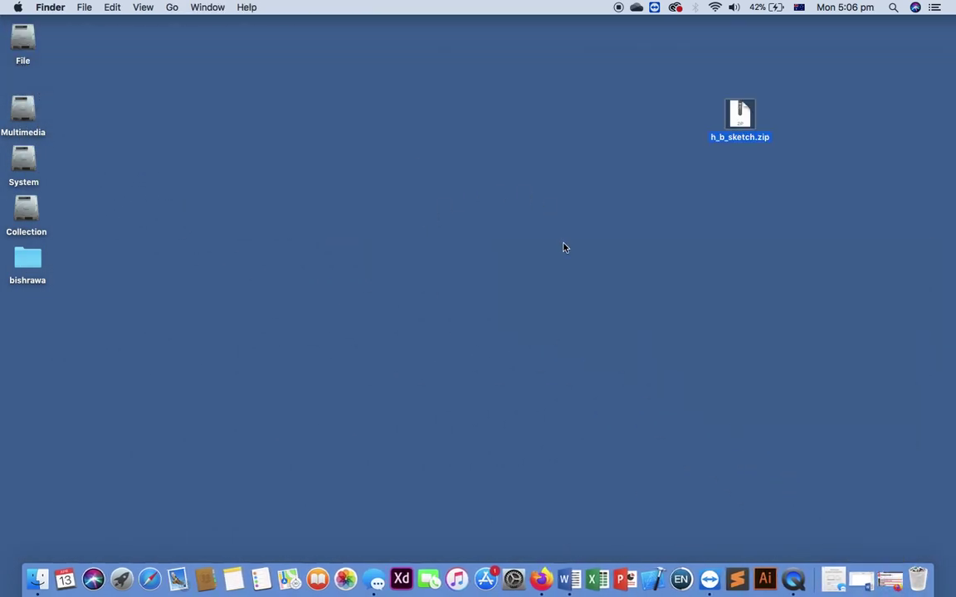
{"action": "left_click", "coordinate": [785, 220]}
Step: Unzip the H&B Sketch archive and open the extracted h_b_sketch folder
{"action": "left_click_drag", "start_coordinate": [764, 131], "coordinate": [735, 113]}
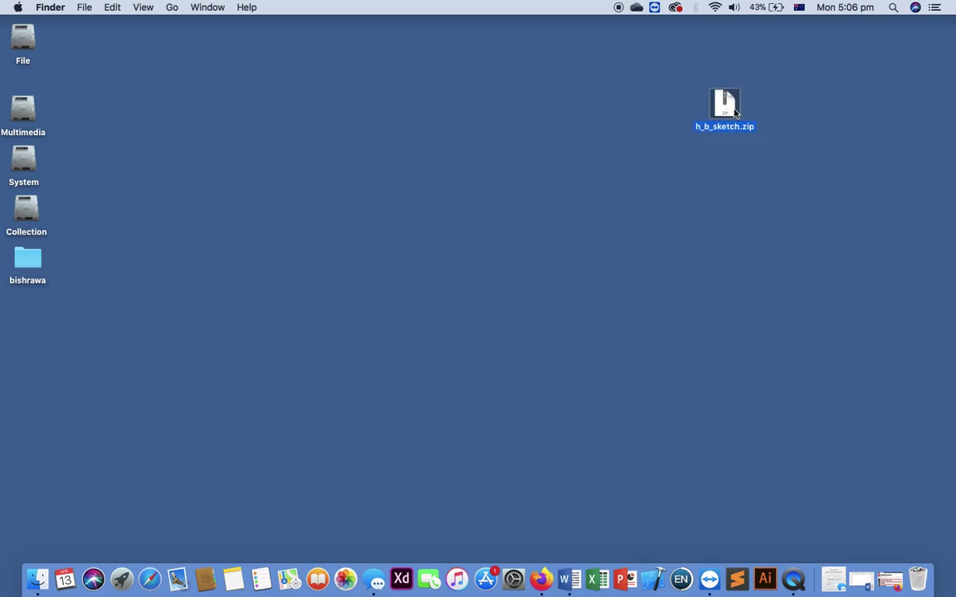
{"action": "double_click", "coordinate": [734, 113]}
{"action": "left_click_drag", "start_coordinate": [731, 117], "coordinate": [734, 223]}
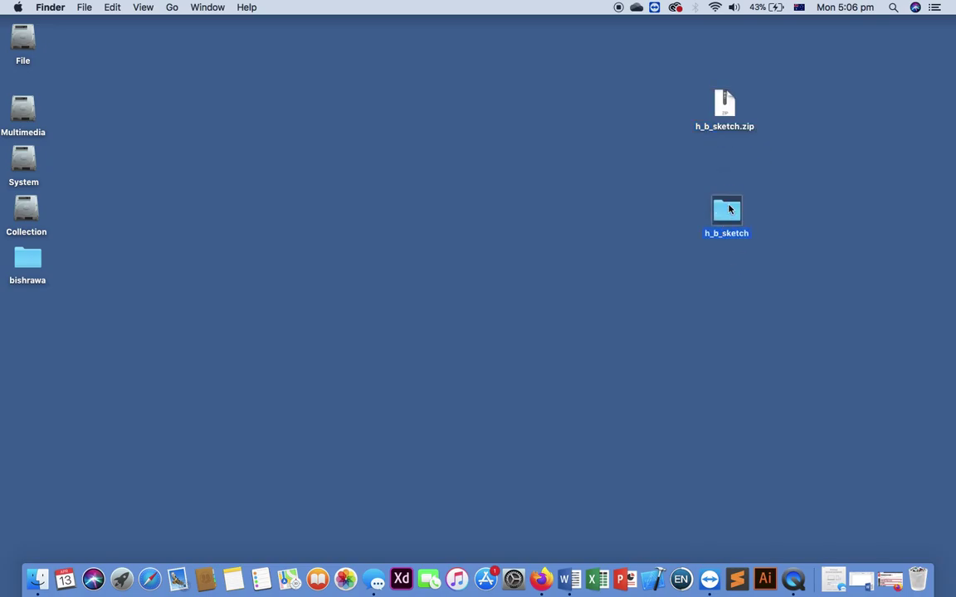
{"action": "double_click", "coordinate": [729, 209]}
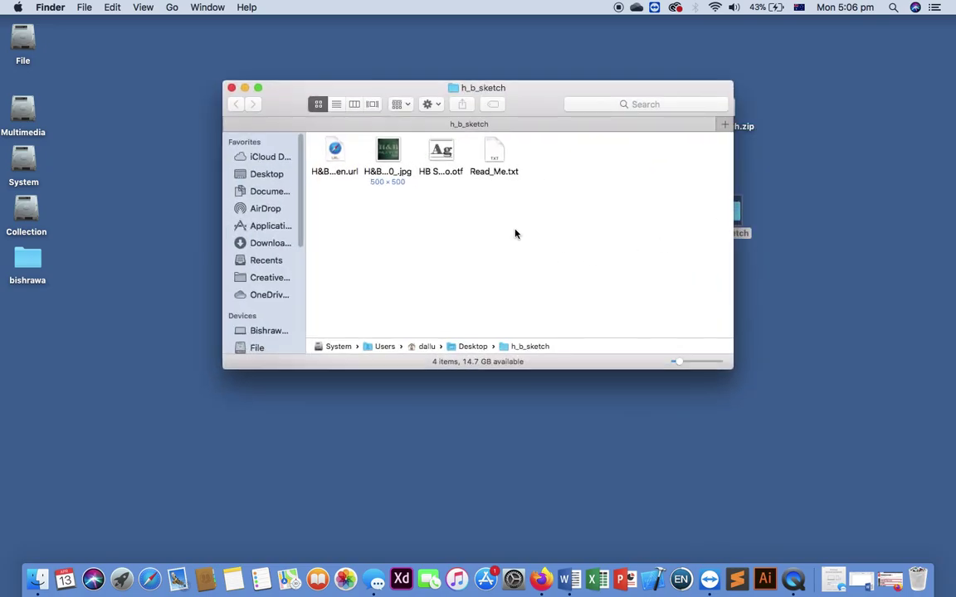
Step: Move the folder window aside and select the HB Sketch Demo.otf file
{"action": "left_click_drag", "start_coordinate": [579, 93], "coordinate": [438, 85]}
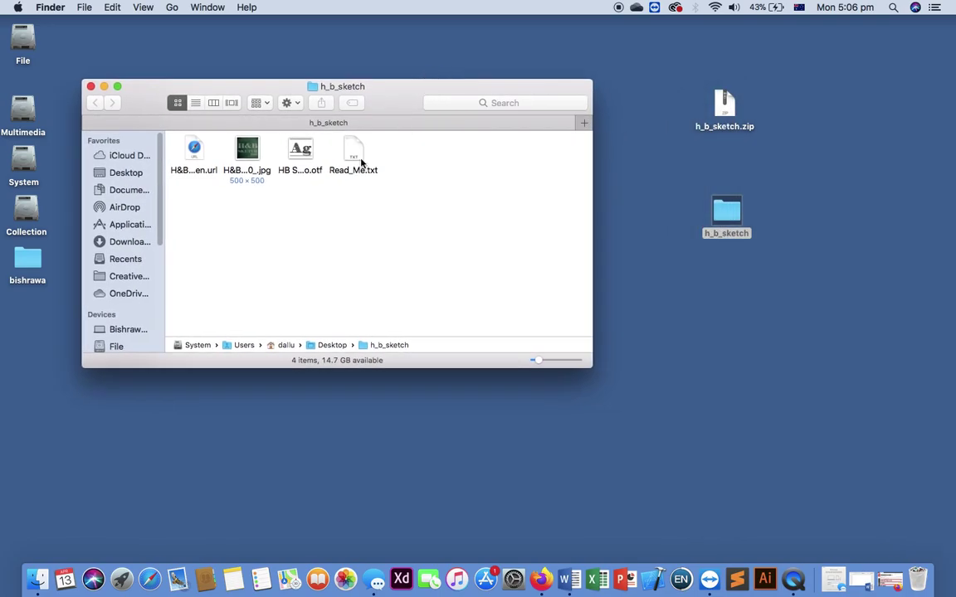
{"action": "left_click", "coordinate": [306, 162]}
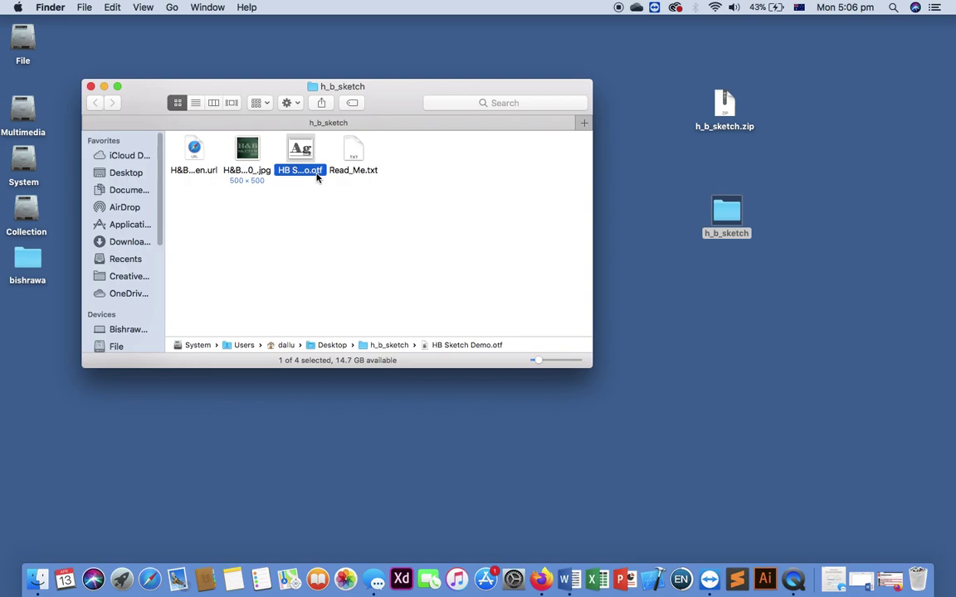
{"action": "left_click", "coordinate": [344, 217]}
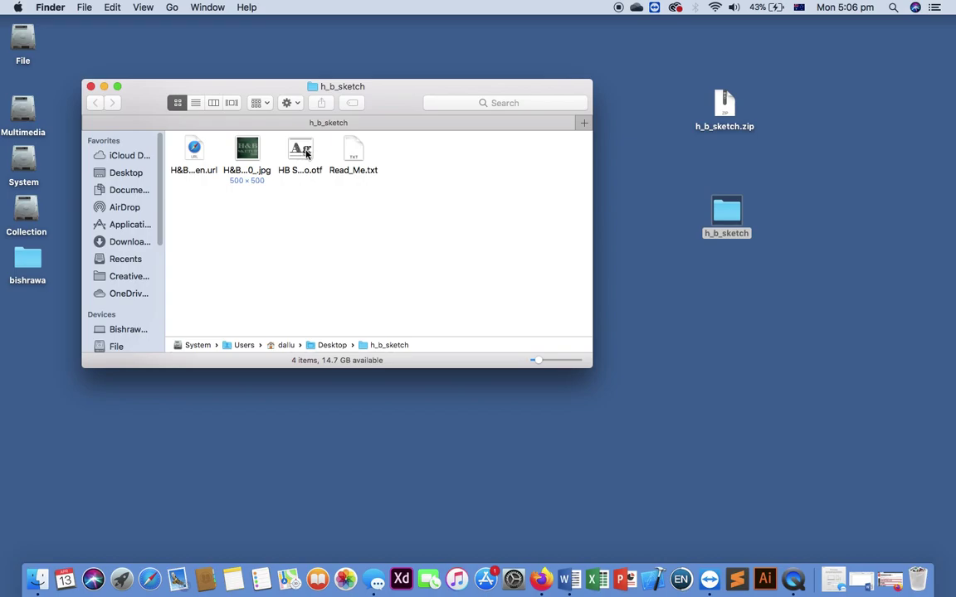
{"action": "left_click", "coordinate": [301, 151]}
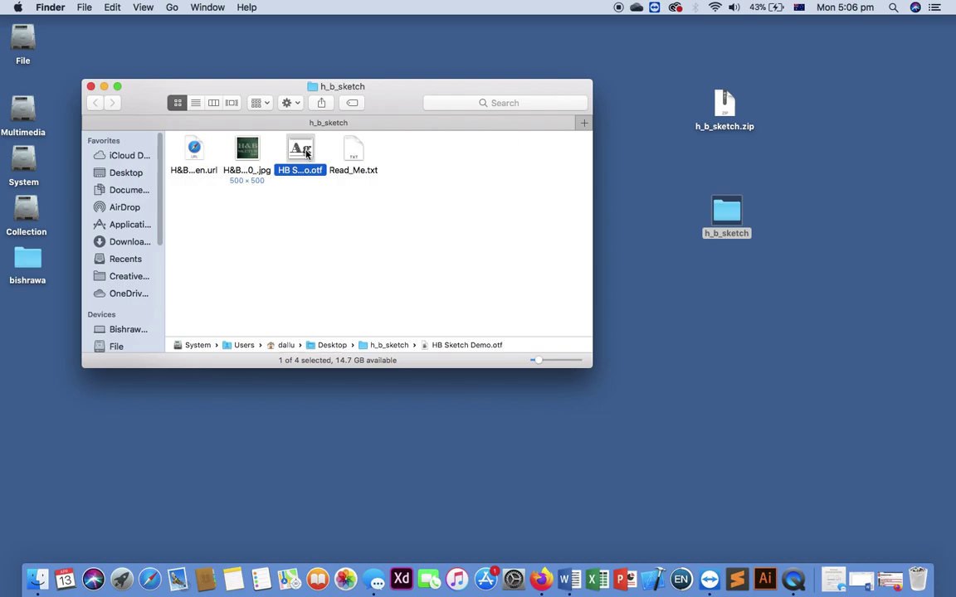
Step: Open HB Sketch Demo.otf in Font Book, install it, and quit Font Book
{"action": "double_click", "coordinate": [305, 152]}
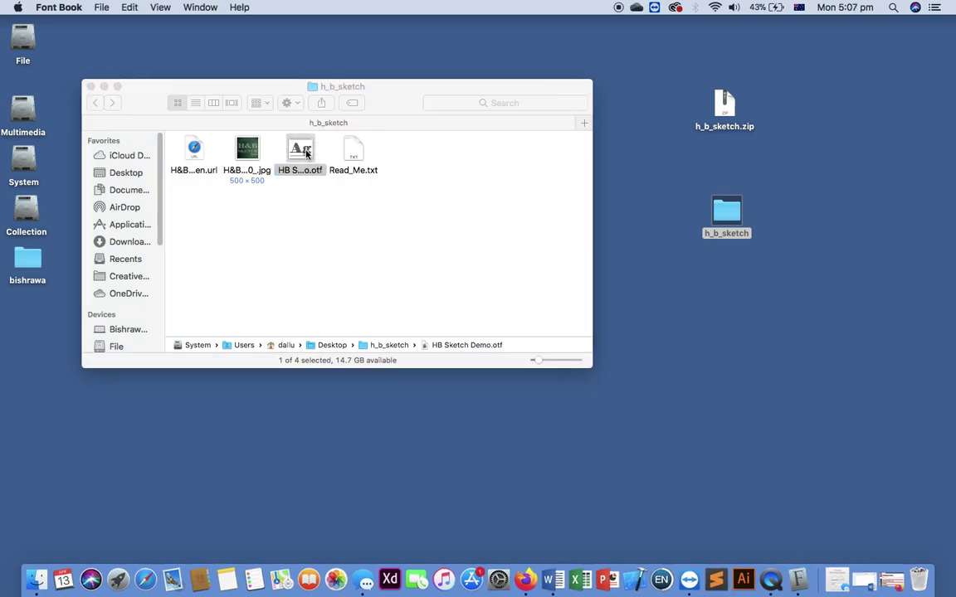
{"action": "left_click_drag", "start_coordinate": [253, 249], "coordinate": [521, 151]}
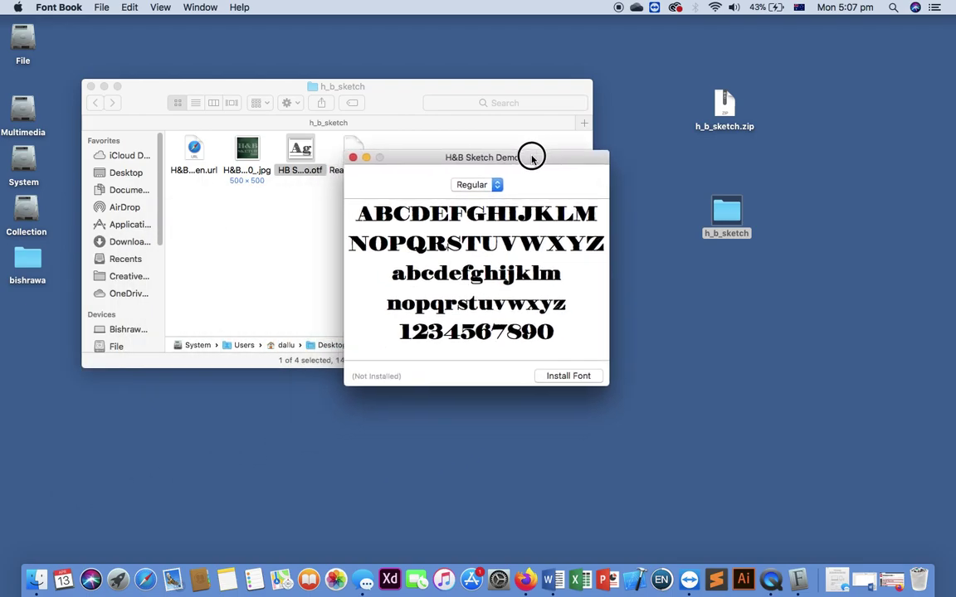
{"action": "left_click", "coordinate": [588, 378]}
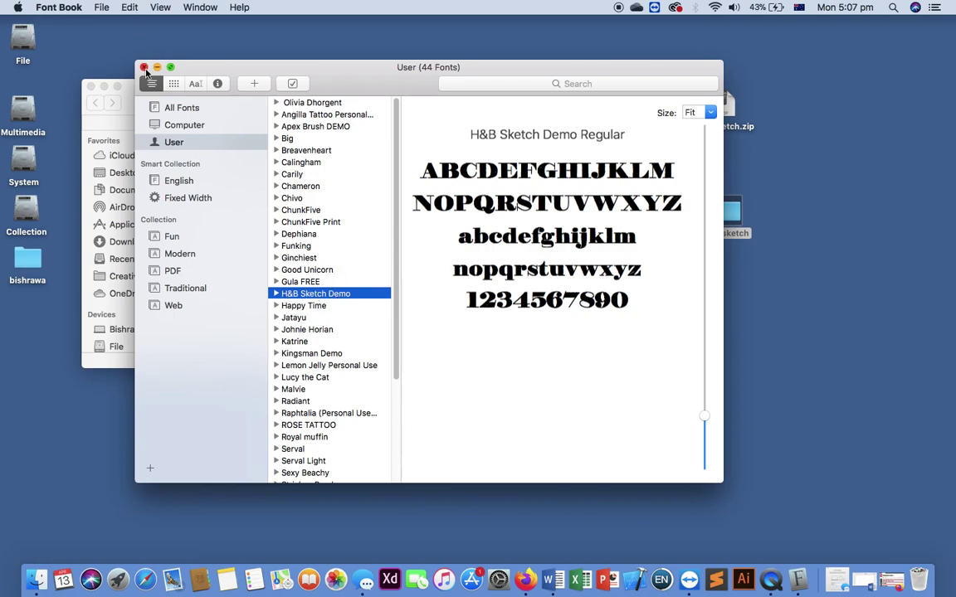
{"action": "key", "text": "super+q"}
Step: Close the h_b_sketch folder and quit Word without saving the old document
{"action": "left_click", "coordinate": [91, 86]}
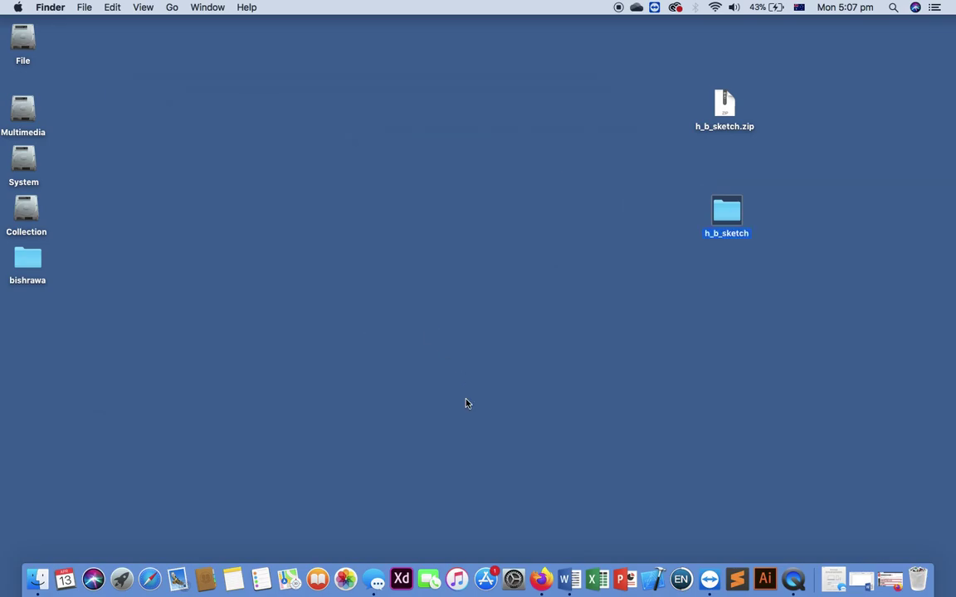
{"action": "right_click", "coordinate": [569, 579]}
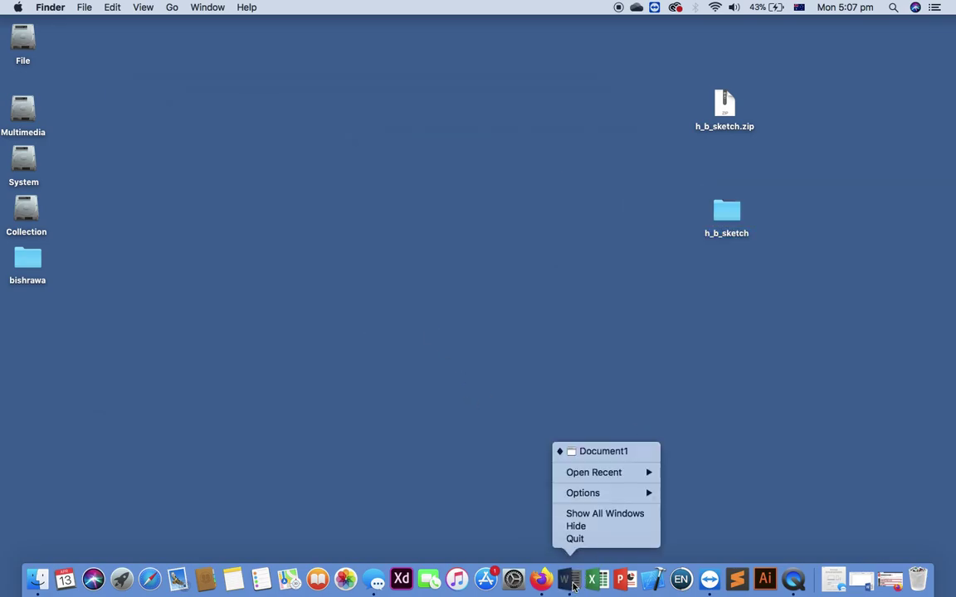
{"action": "left_click", "coordinate": [575, 540]}
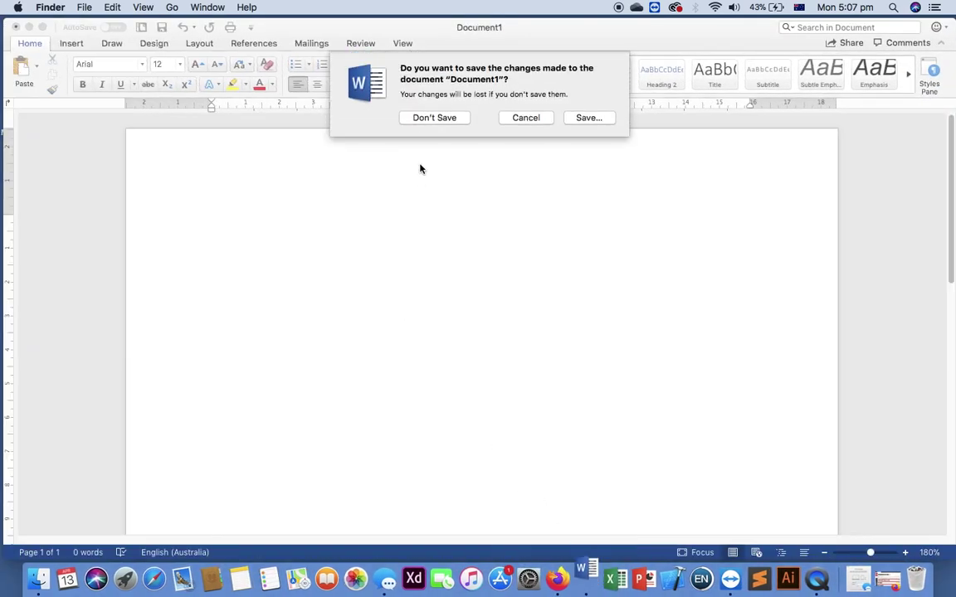
{"action": "left_click", "coordinate": [423, 118]}
Step: Relaunch Word and choose Blank Document
{"action": "right_click", "coordinate": [350, 254]}
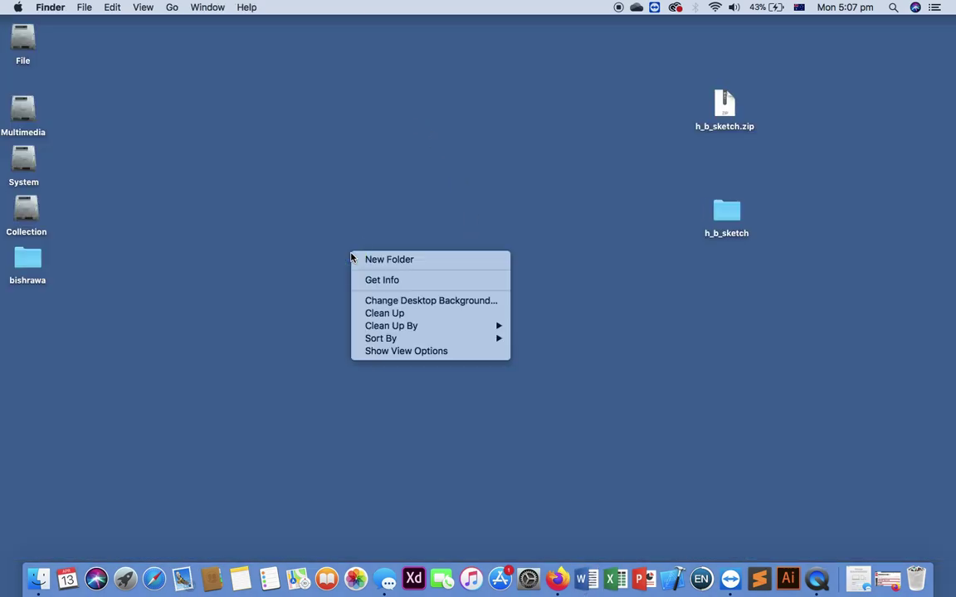
{"action": "left_click", "coordinate": [263, 343]}
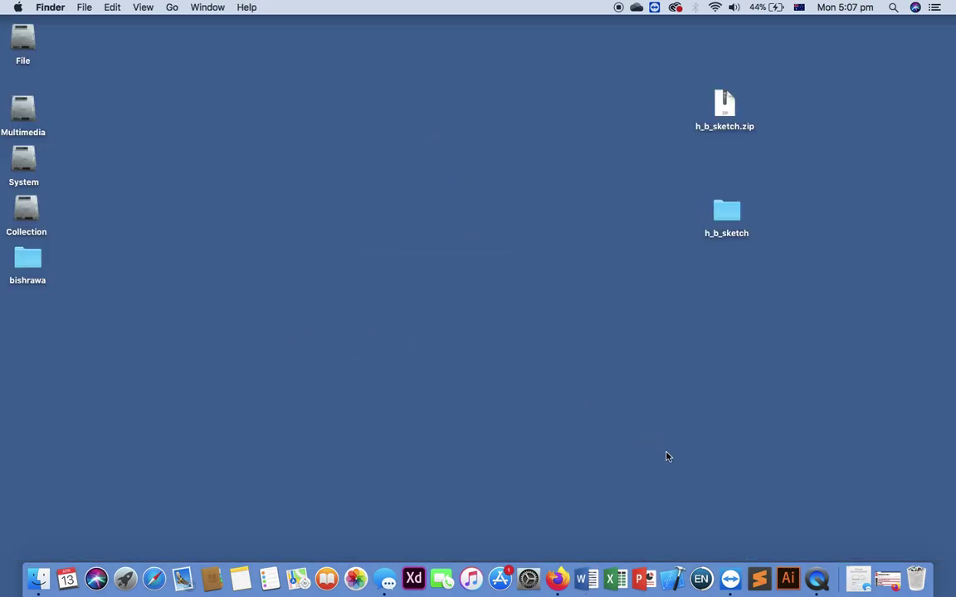
{"action": "left_click", "coordinate": [588, 580]}
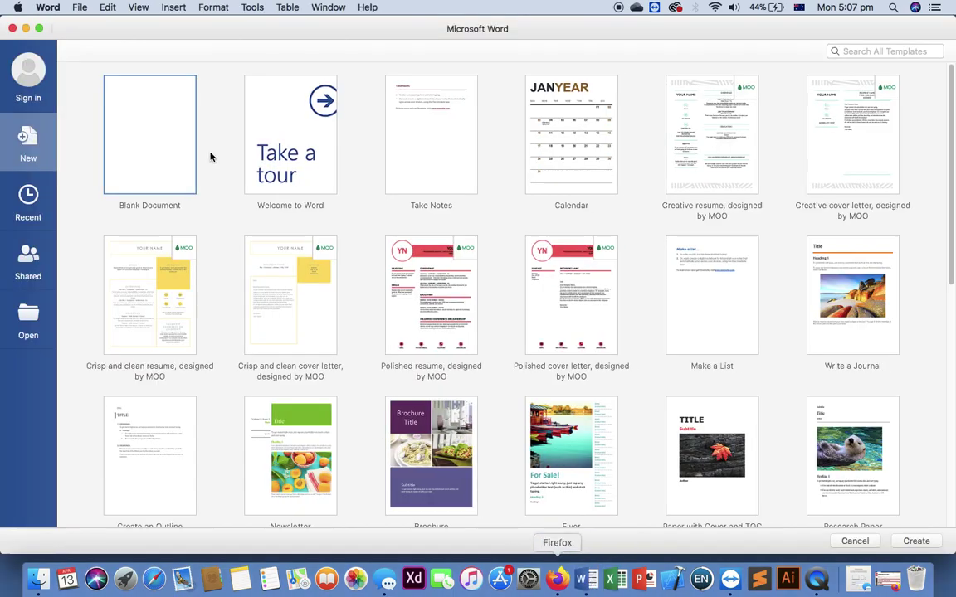
{"action": "left_click", "coordinate": [166, 135]}
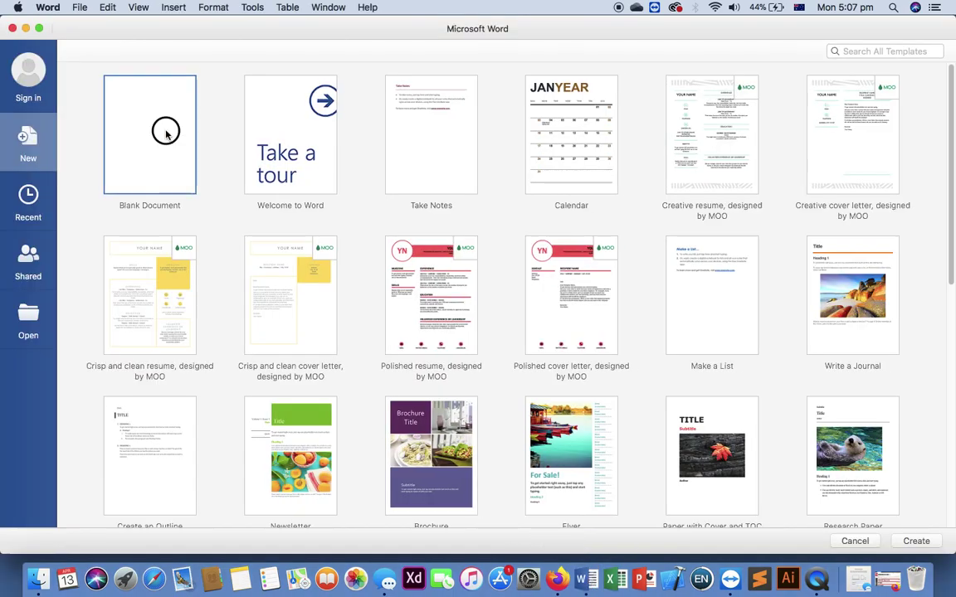
Step: Create the blank document, dismiss the update notice, and type 'Hello youtube'
{"action": "double_click", "coordinate": [166, 135]}
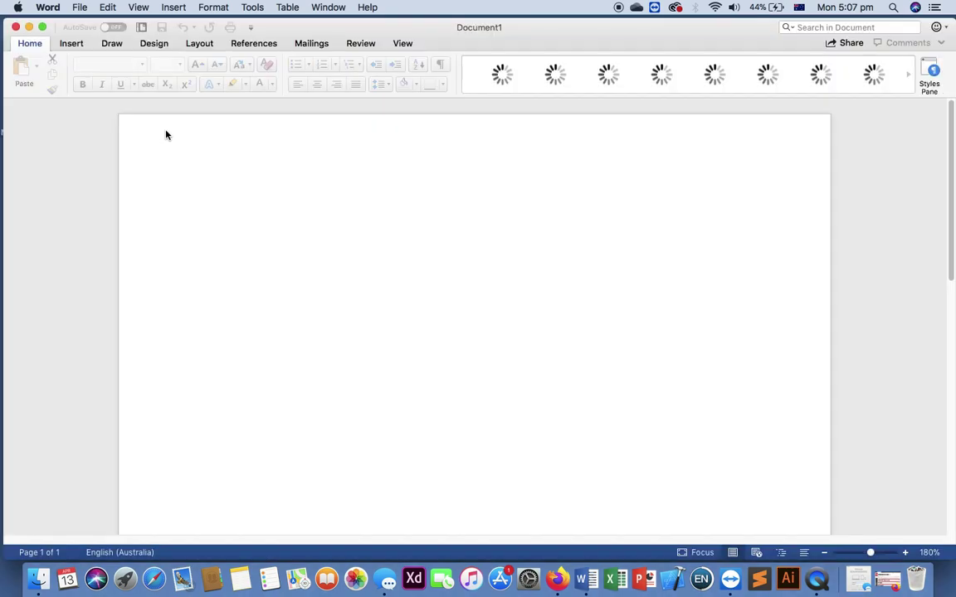
{"action": "left_click", "coordinate": [13, 108]}
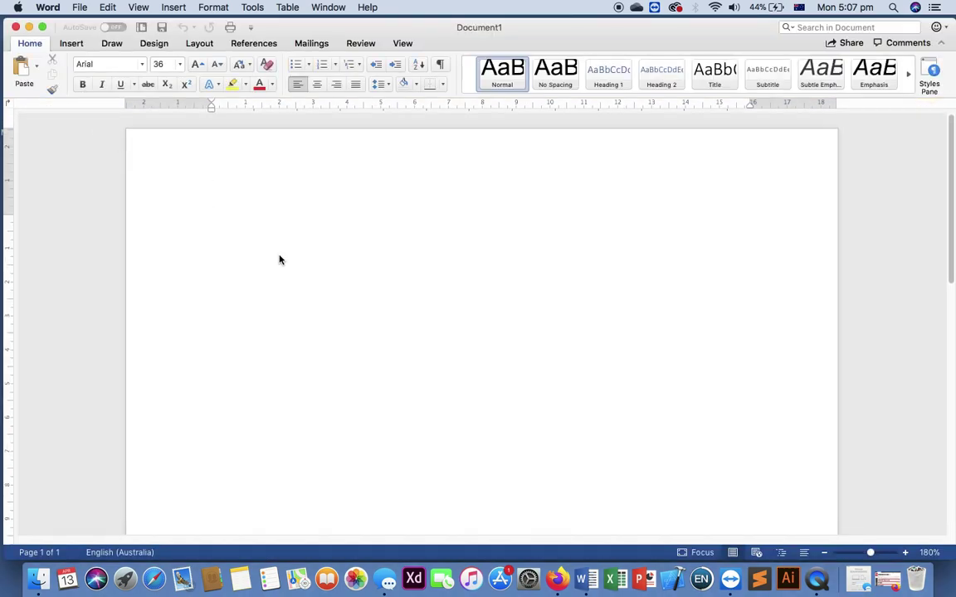
{"action": "type", "text": "Hello"}
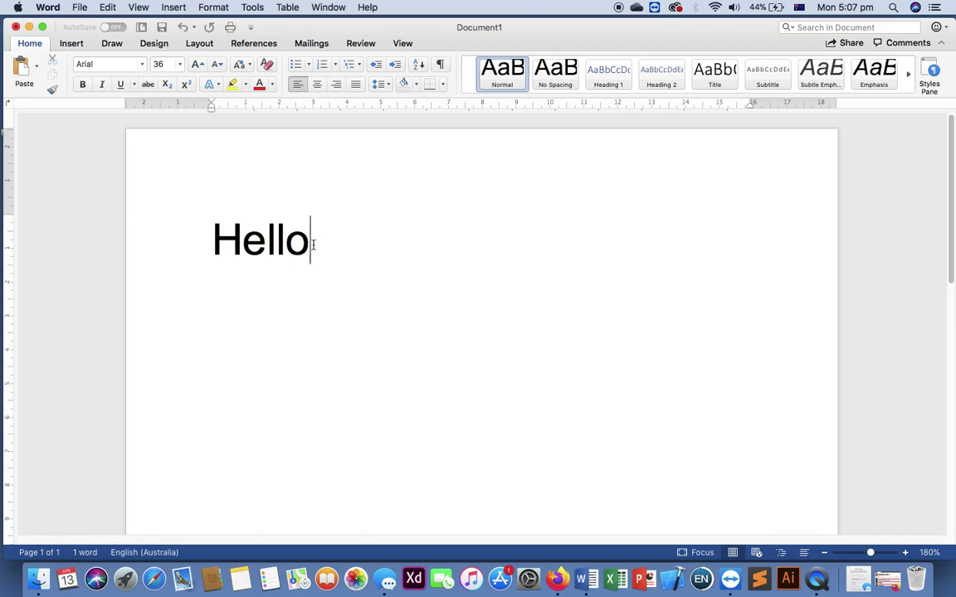
{"action": "type", "text": " youtube"}
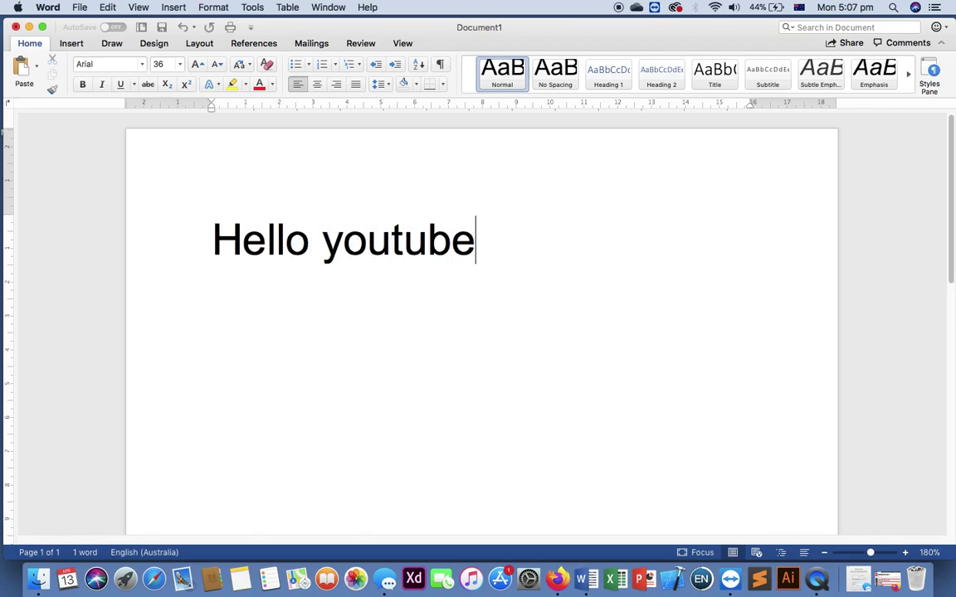
Step: Set 'Hello youtube' in the H&B Sketch Demo font, then switch to Firefox
{"action": "left_click_drag", "start_coordinate": [479, 245], "coordinate": [202, 239]}
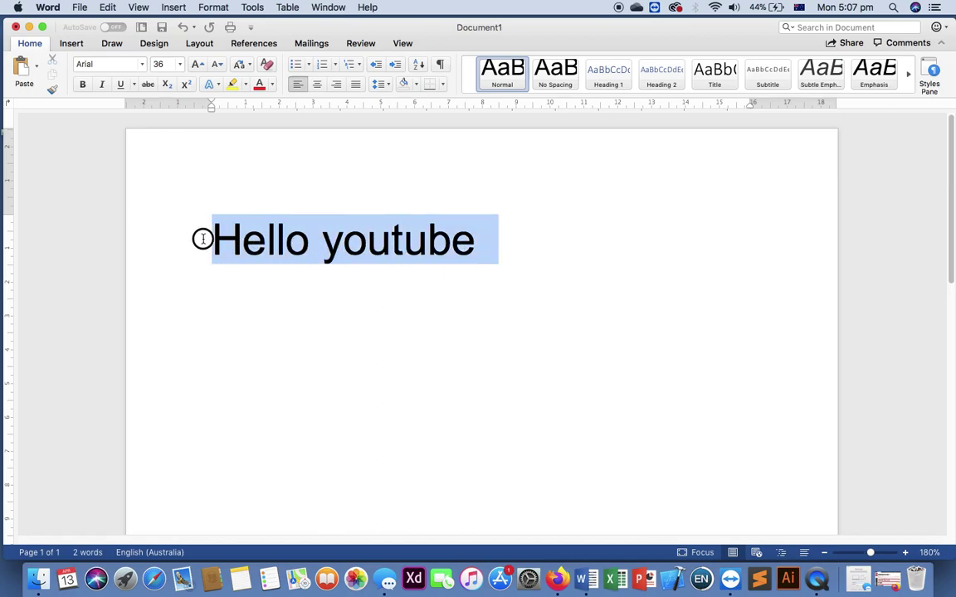
{"action": "left_click", "coordinate": [117, 64]}
{"action": "left_click", "coordinate": [121, 64]}
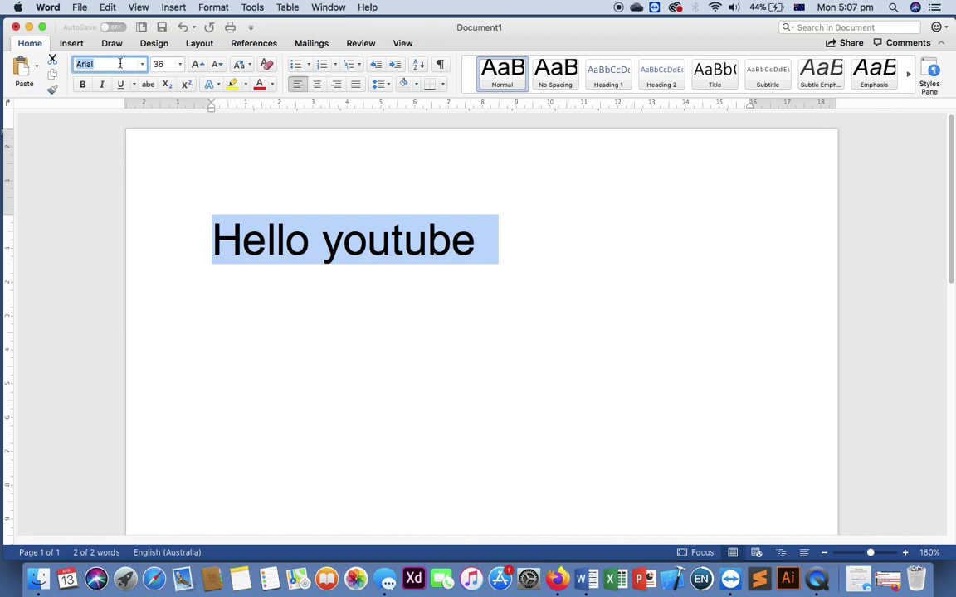
{"action": "type", "text": "I&B Sketch Rem"}
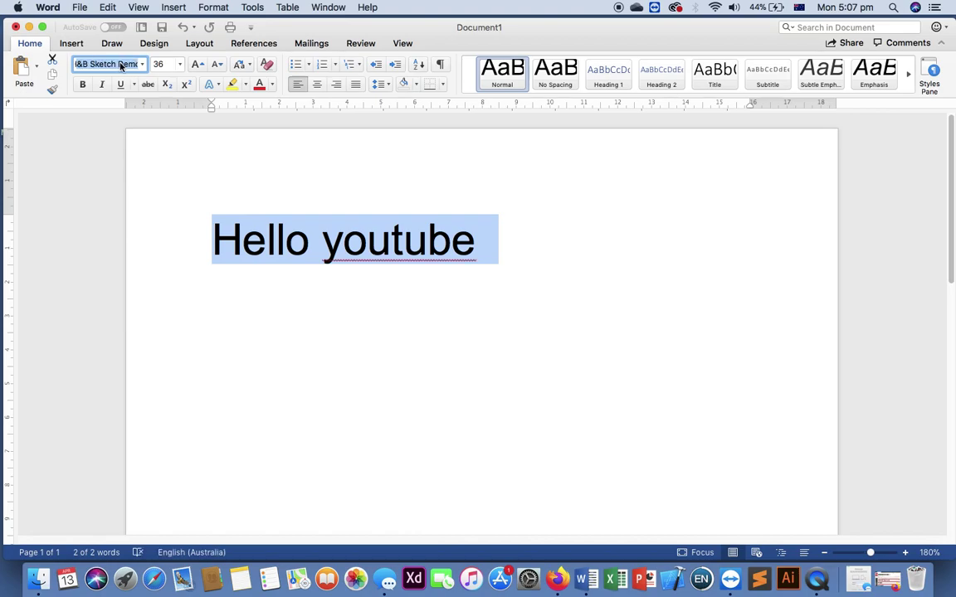
{"action": "key", "text": "Return"}
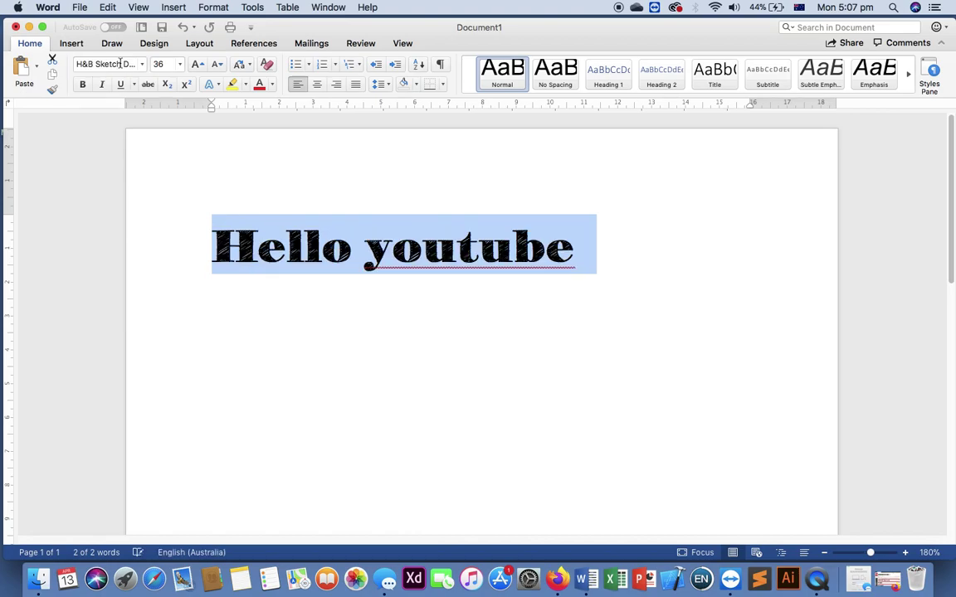
{"action": "left_click", "coordinate": [363, 331]}
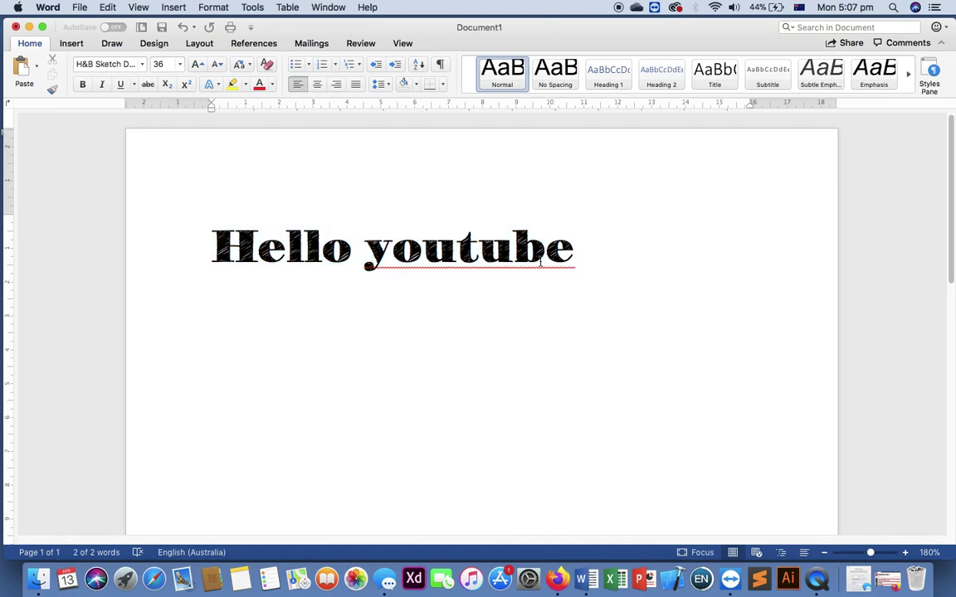
{"action": "left_click", "coordinate": [557, 578]}
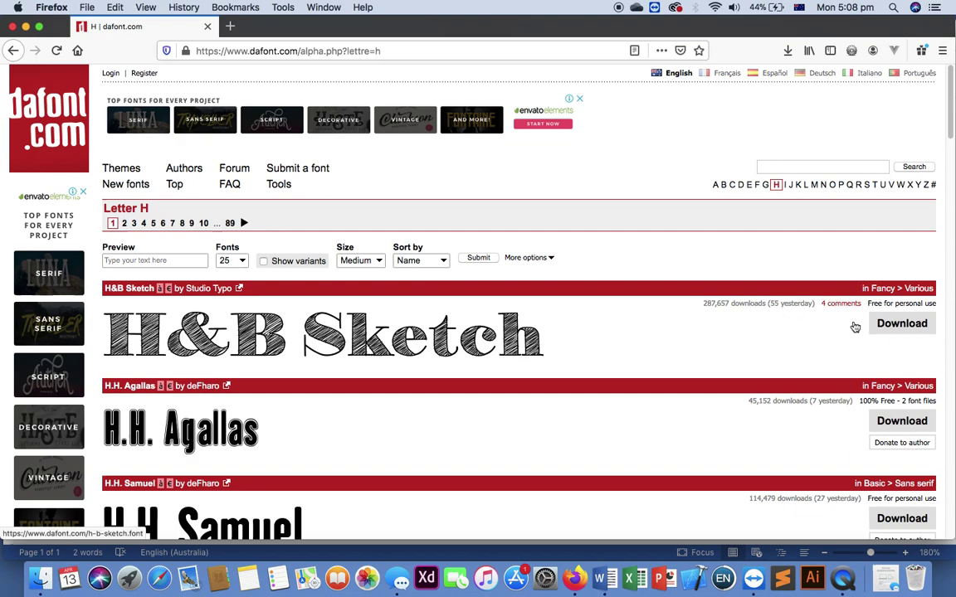
Step: Minimize the dafont.com Firefox window and the Word document, leaving h_b_sketch.zip and the h_b_sketch folder visible
{"action": "left_click", "coordinate": [26, 27]}
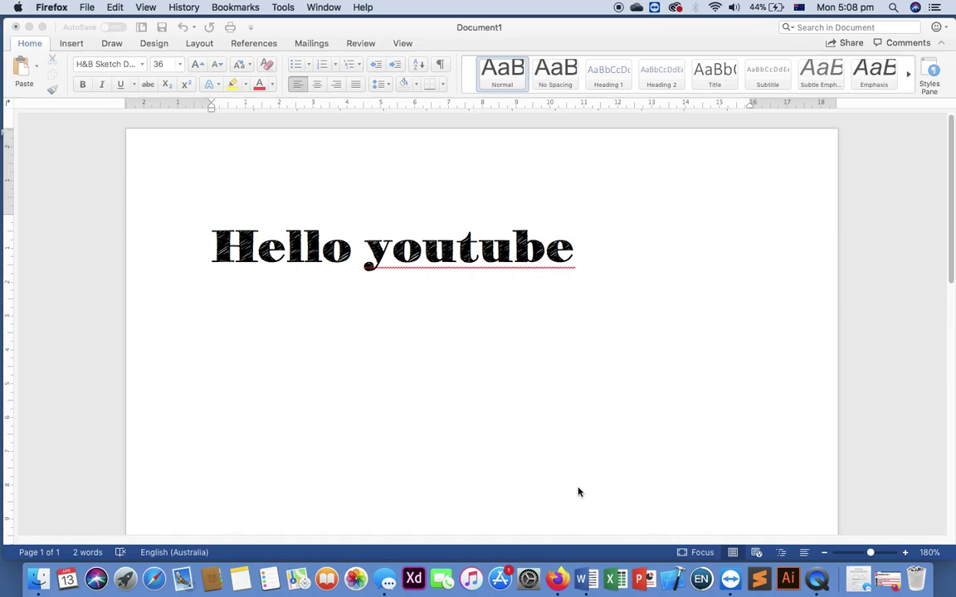
{"action": "left_click", "coordinate": [558, 585]}
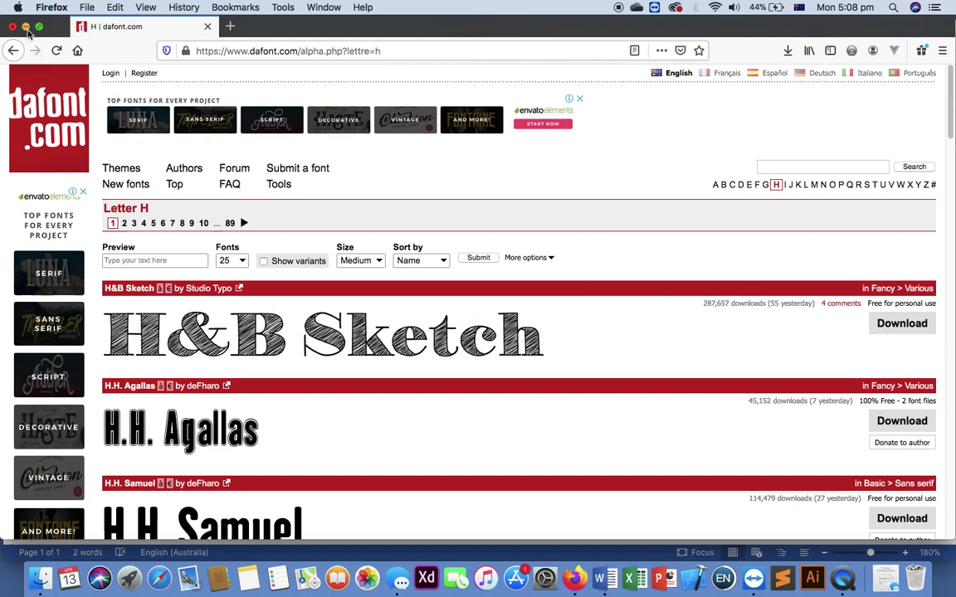
{"action": "left_click", "coordinate": [277, 52]}
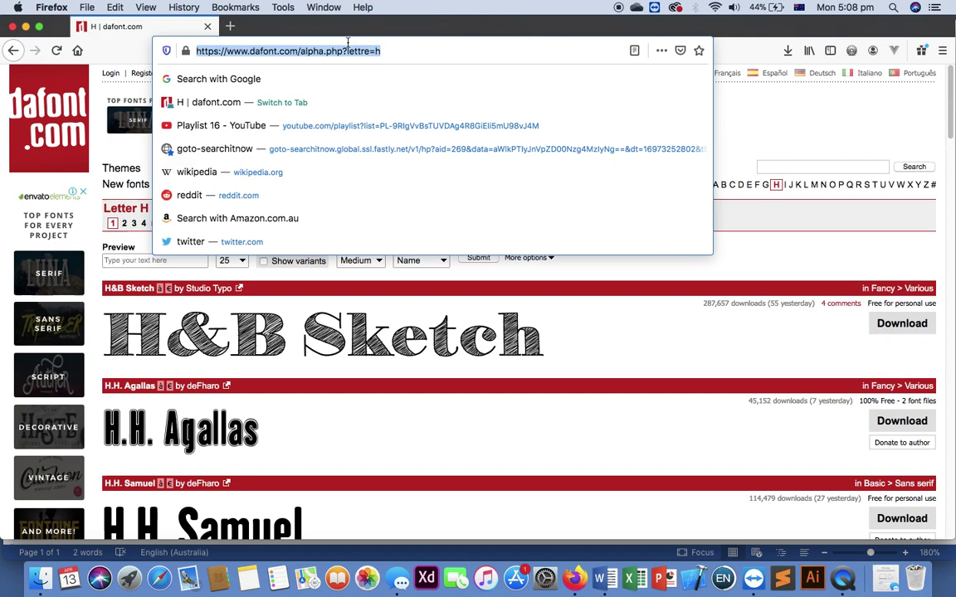
{"action": "left_click", "coordinate": [769, 141]}
{"action": "left_click", "coordinate": [26, 27]}
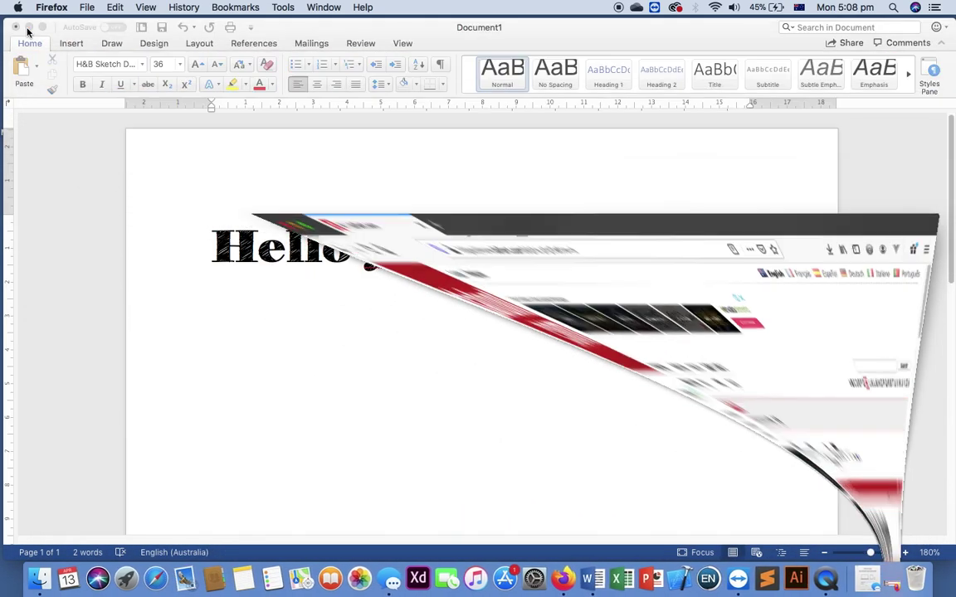
{"action": "left_click", "coordinate": [28, 27]}
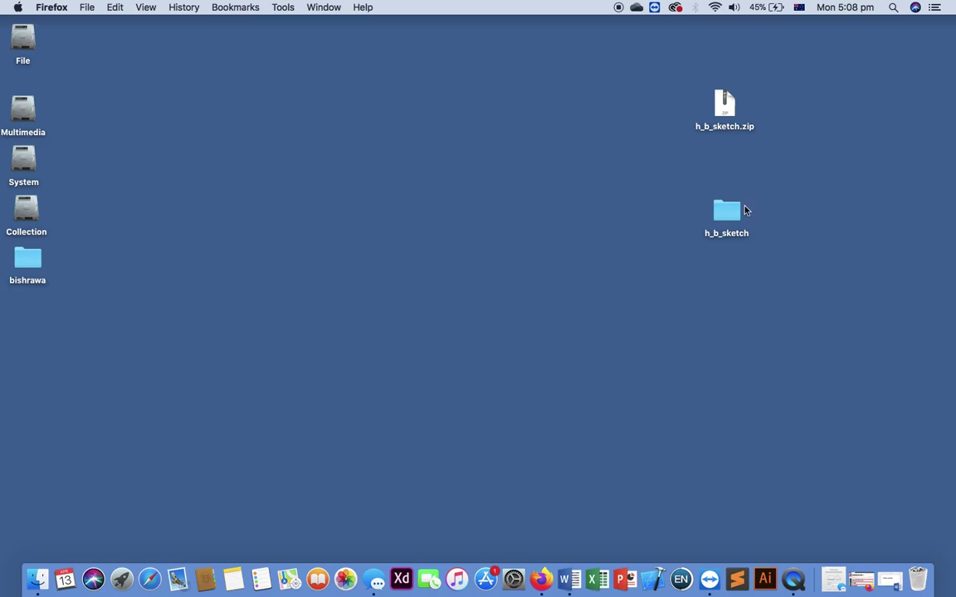
Step: Open the desktop h_b_sketch folder to show HB Sketch Demo.otf and Read_Me.txt
{"action": "left_click", "coordinate": [736, 219]}
{"action": "double_click", "coordinate": [737, 220]}
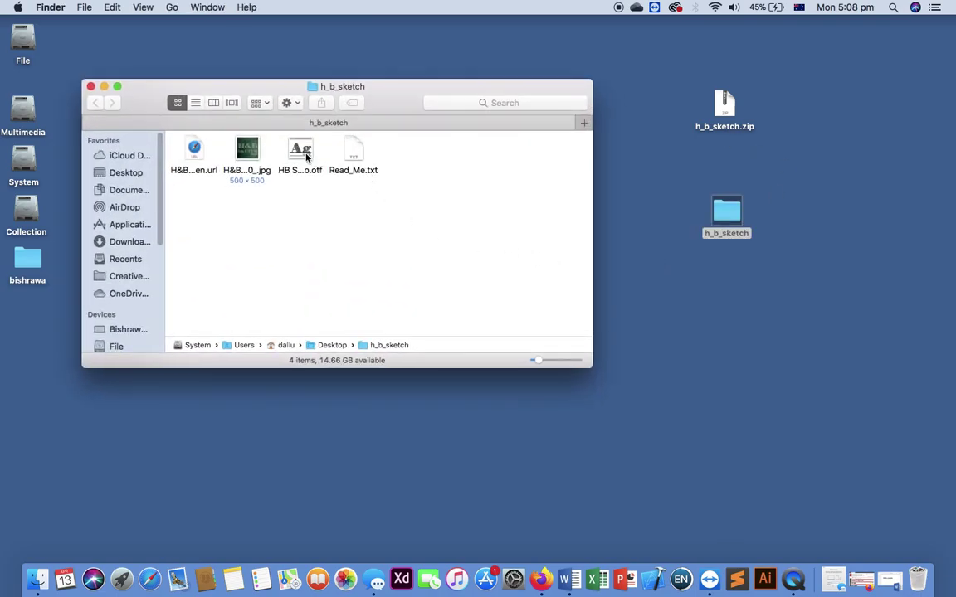